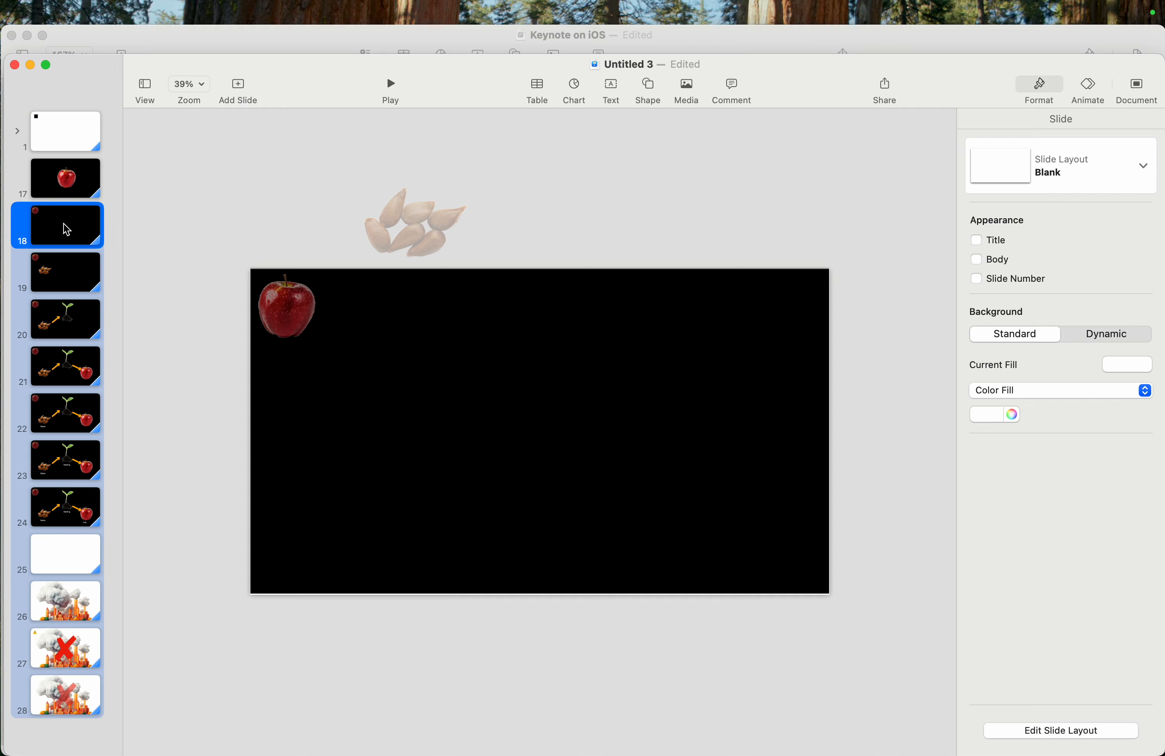
Collapse the slide group under the apple slide and add a Blank slide after it
left_click(21, 187)
left_click(19, 182)
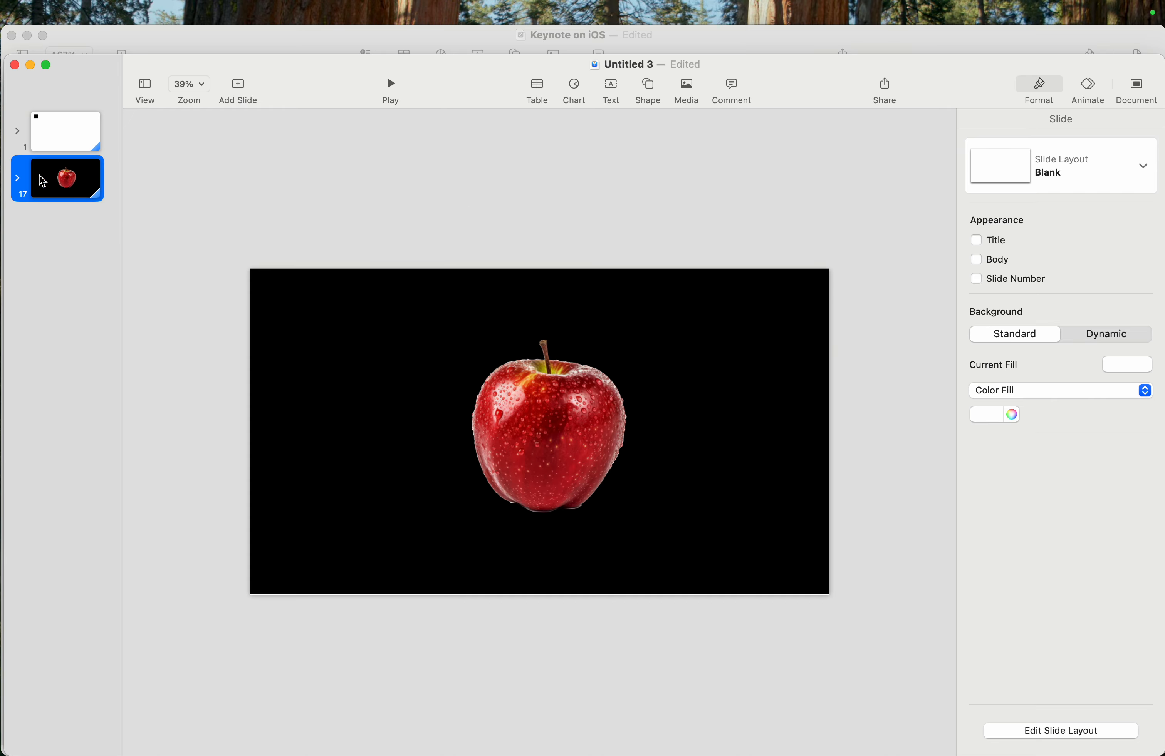
left_click(238, 86)
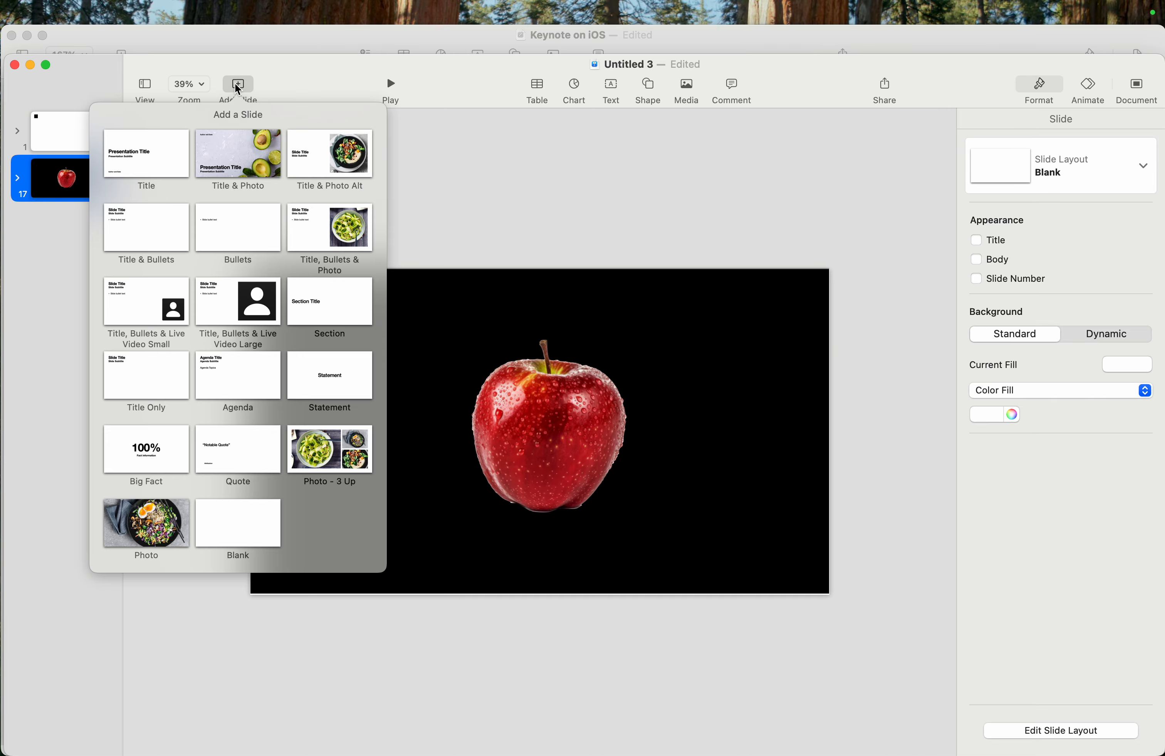
left_click(253, 530)
Apply a Magic Move transition to the new blank slide and set its duration to 1.5 s
left_click(1084, 83)
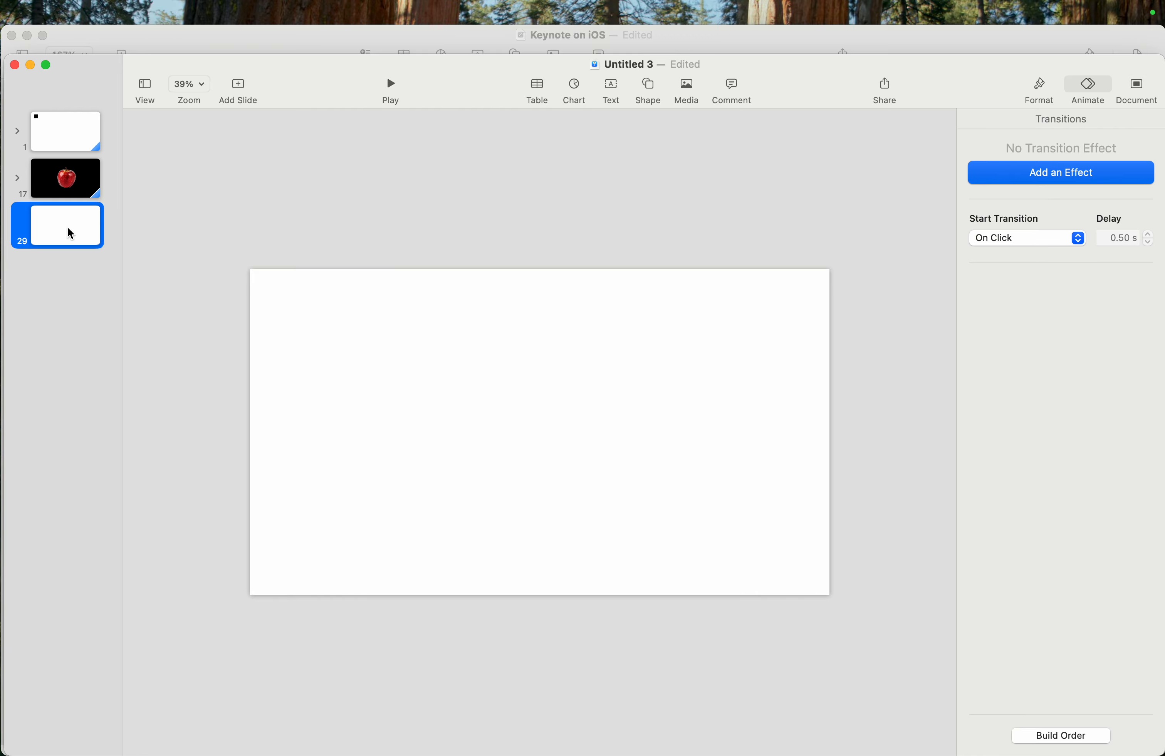
left_click(1045, 183)
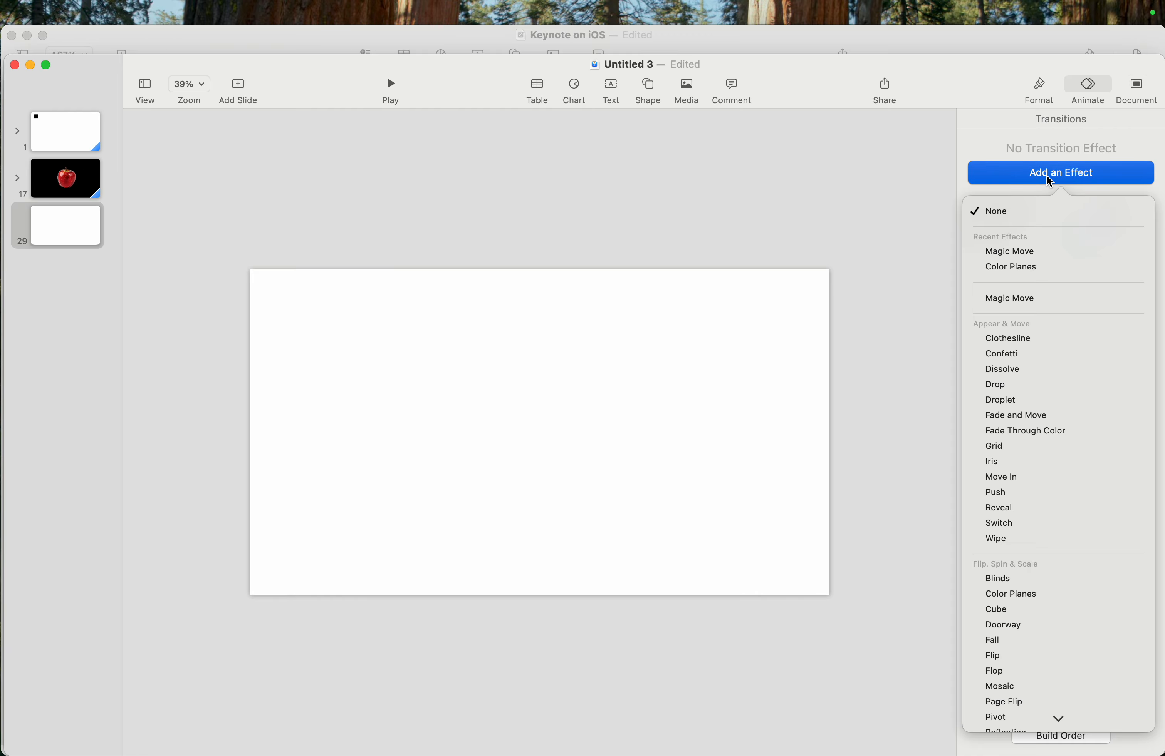
left_click(1046, 251)
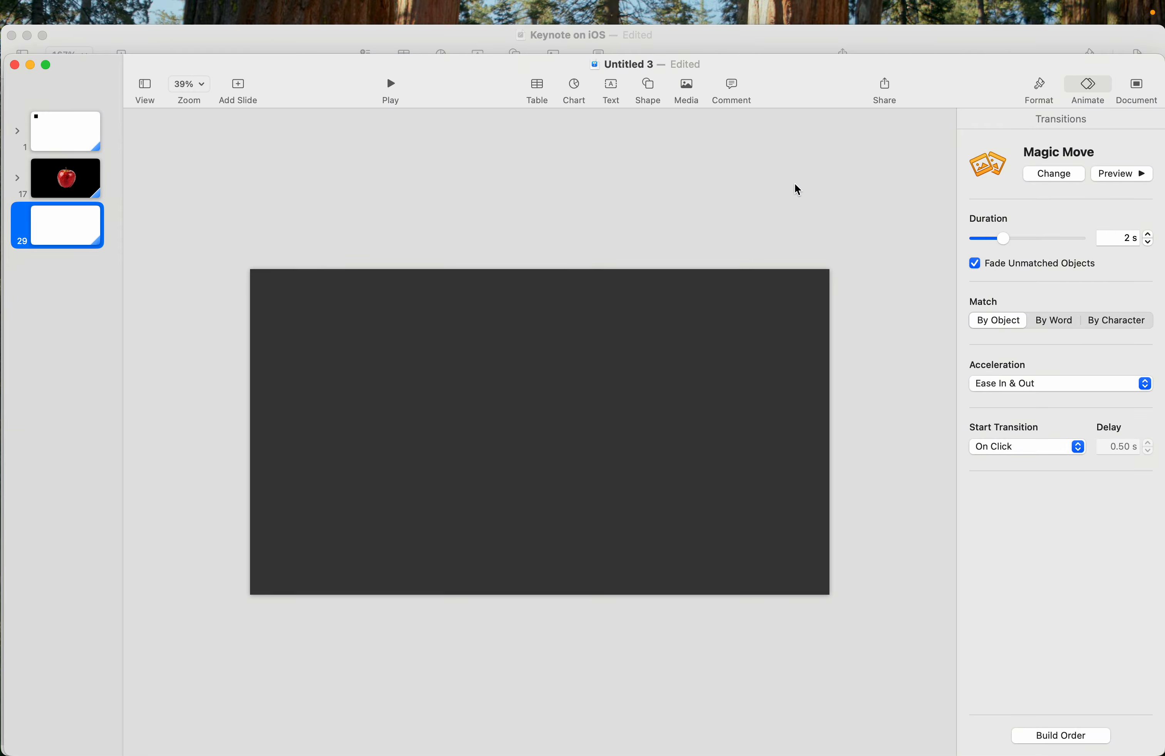
mouse_move(1008, 243)
left_mouse_down()
mouse_move(1098, 234)
mouse_move(1004, 241)
left_mouse_up()
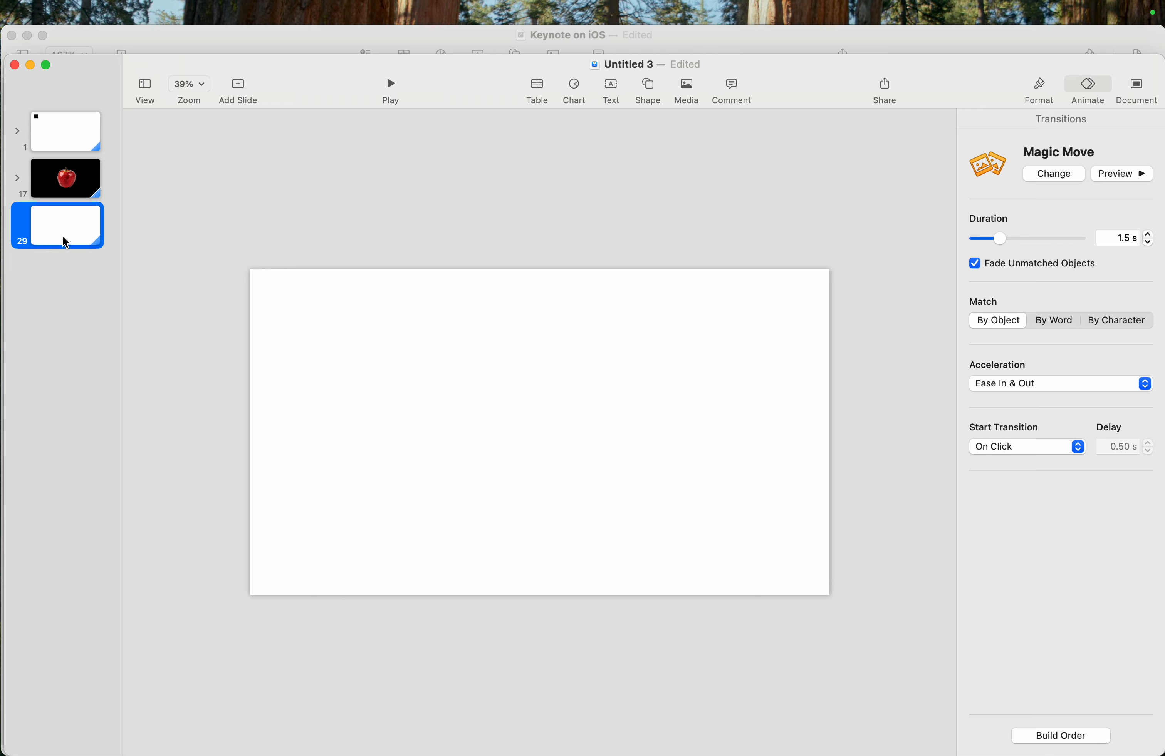
Insert a basic square, stretch it into a rectangle and place it on the left half of the slide
left_click(340, 225)
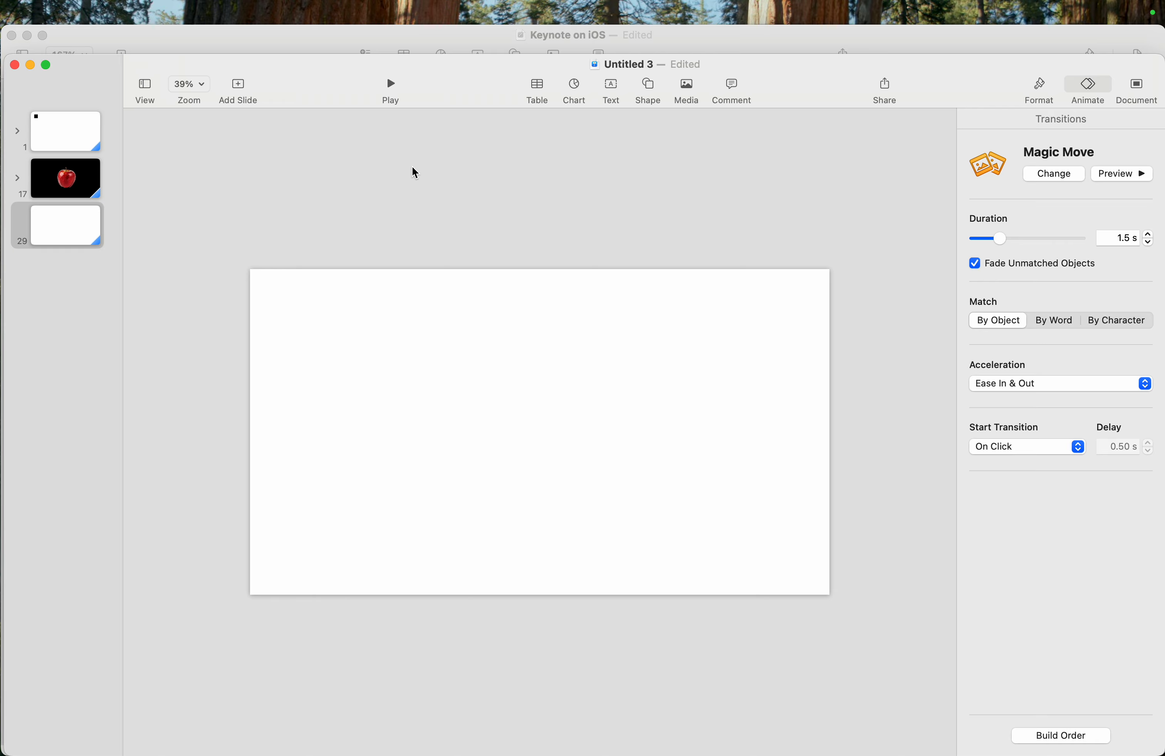
left_click(648, 87)
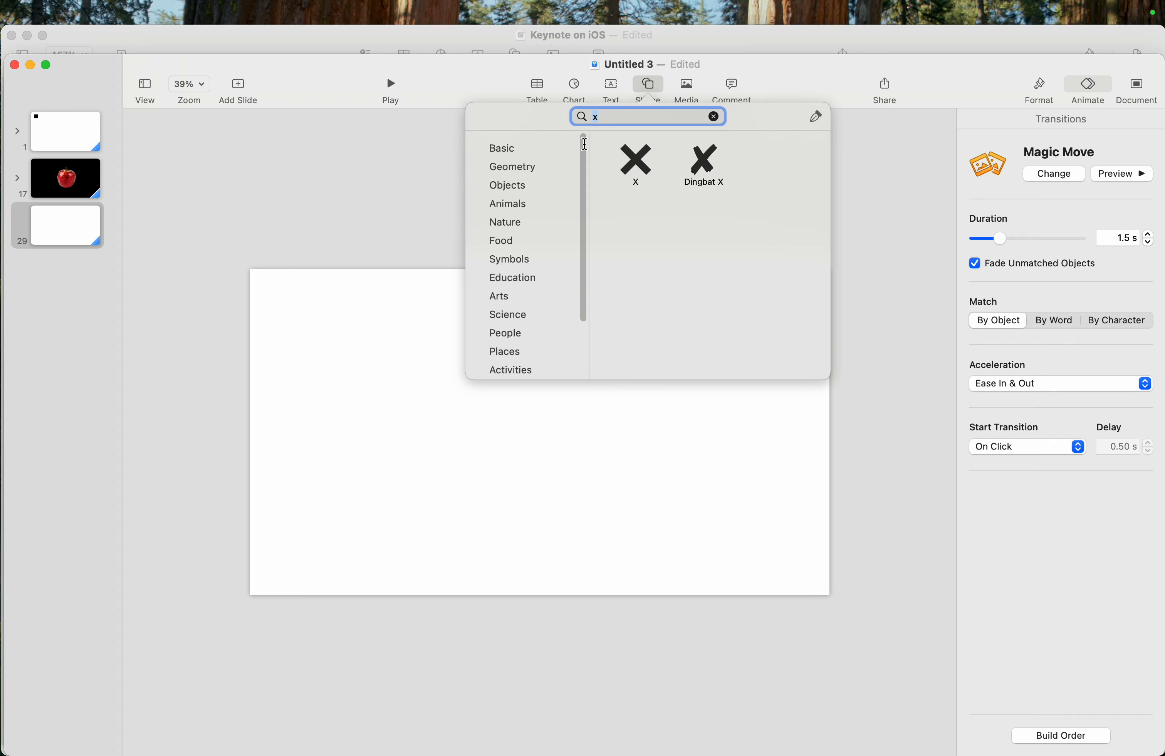
left_click(518, 146)
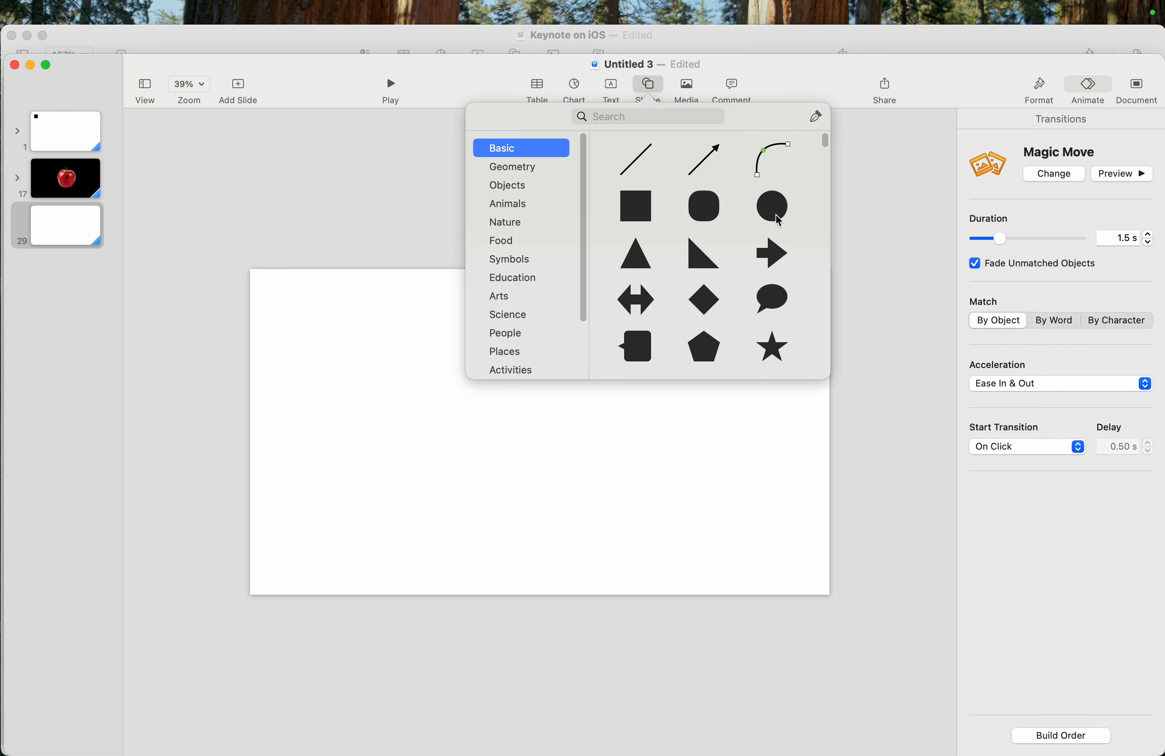
left_click(636, 209)
left_click_drag(523, 417, 450, 364)
left_click_drag(495, 411, 374, 405)
Duplicate slide 29 and, on the copy, add a right-pointing arrow lengthened and placed beside the black rectangle
left_click(62, 241)
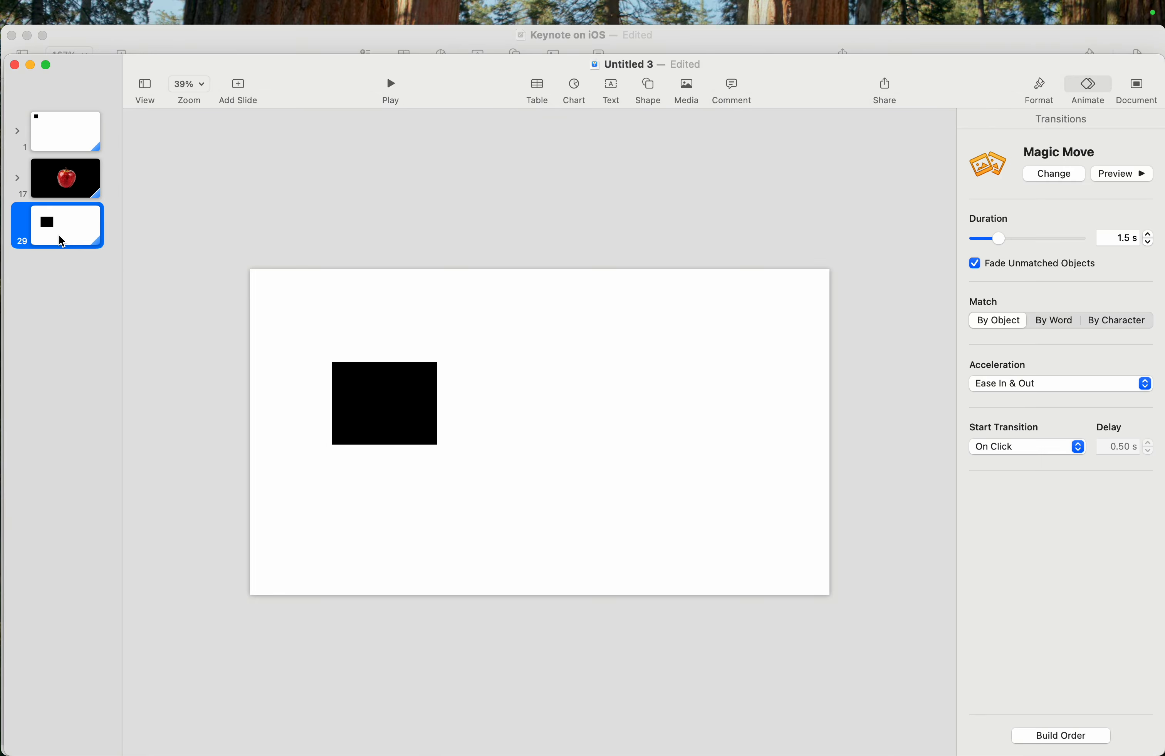
key("super+d")
left_click(649, 85)
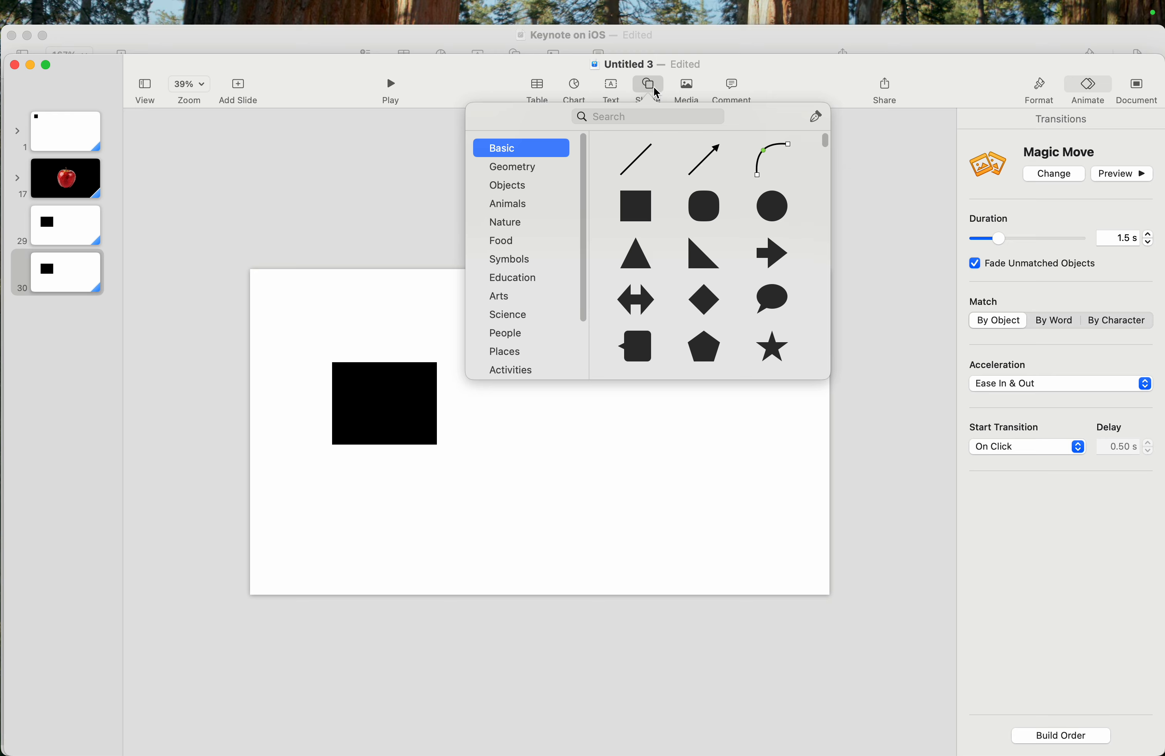
left_click(778, 260)
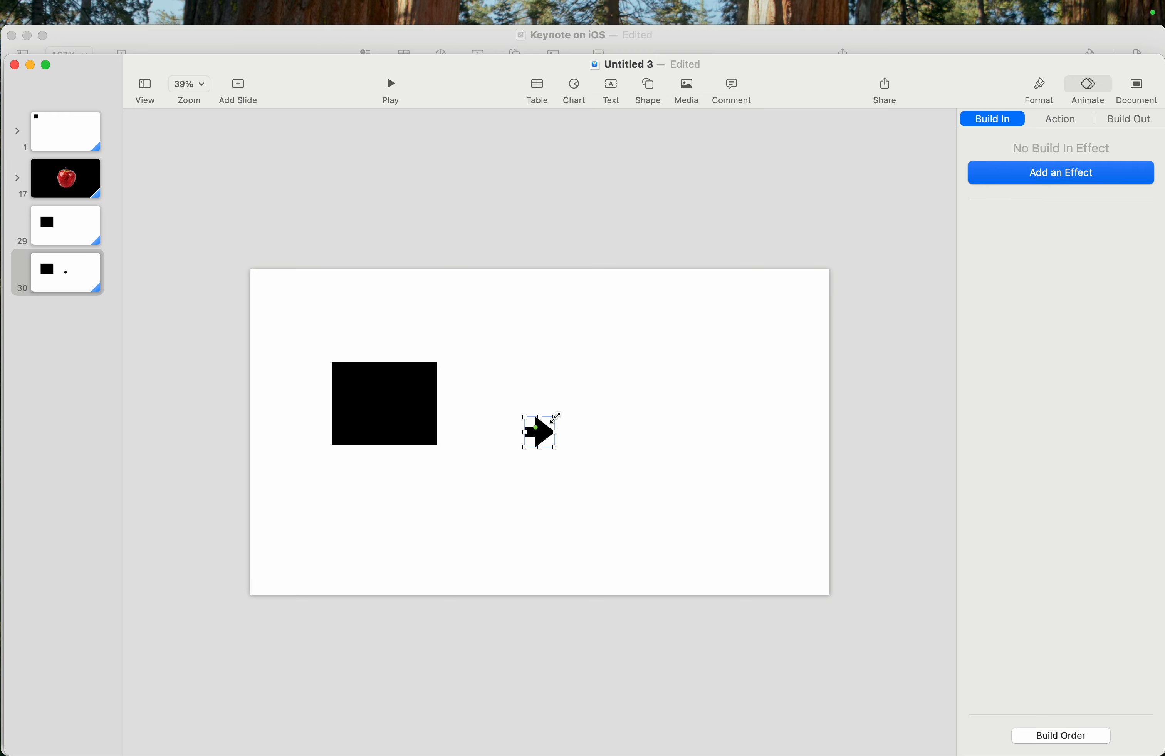
mouse_move(556, 417)
left_mouse_down()
mouse_move(590, 410)
mouse_move(551, 409)
left_mouse_up()
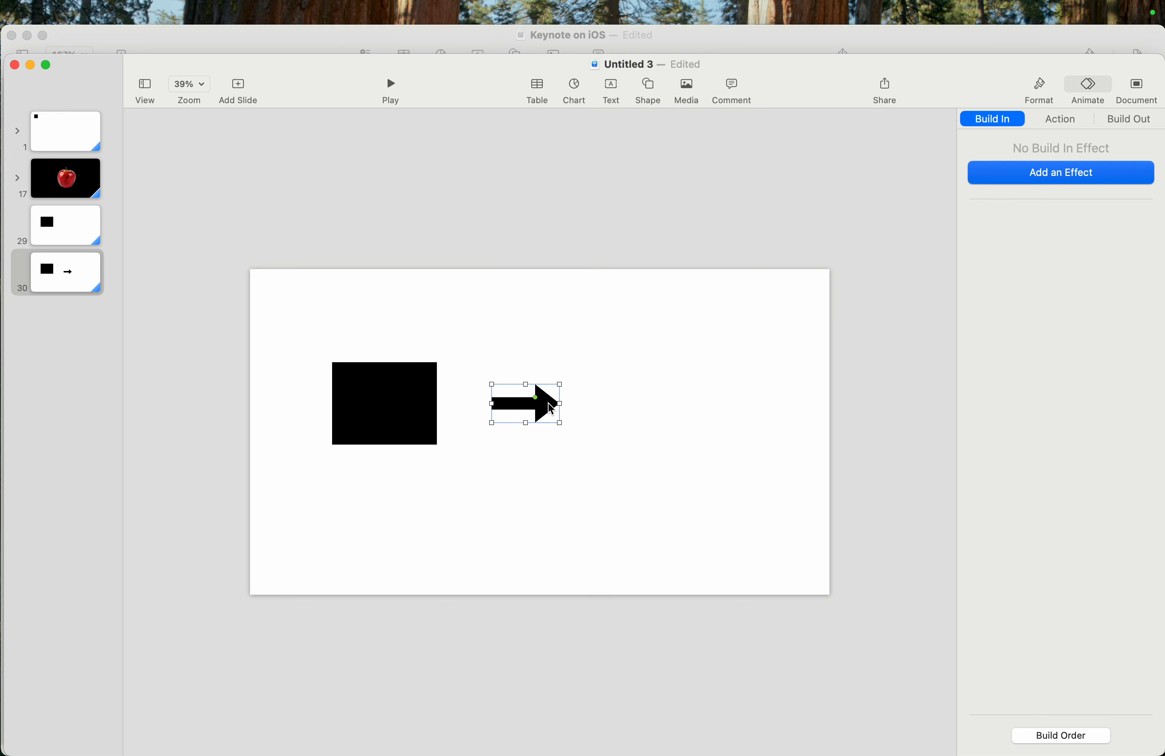
Narrow the presentation window, clear the other Keynote document away and switch to the Finder folder of audio effects beside it
left_click_drag(1150, 64, 820, 66)
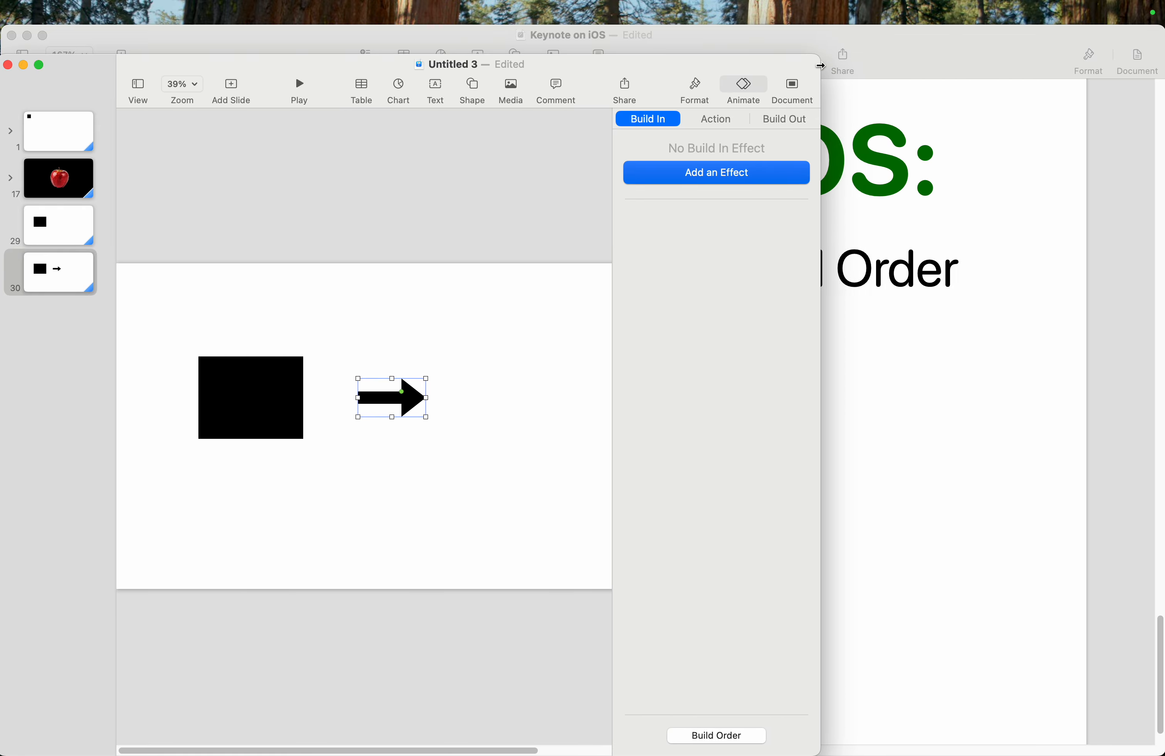
left_click_drag(941, 37, 682, 324)
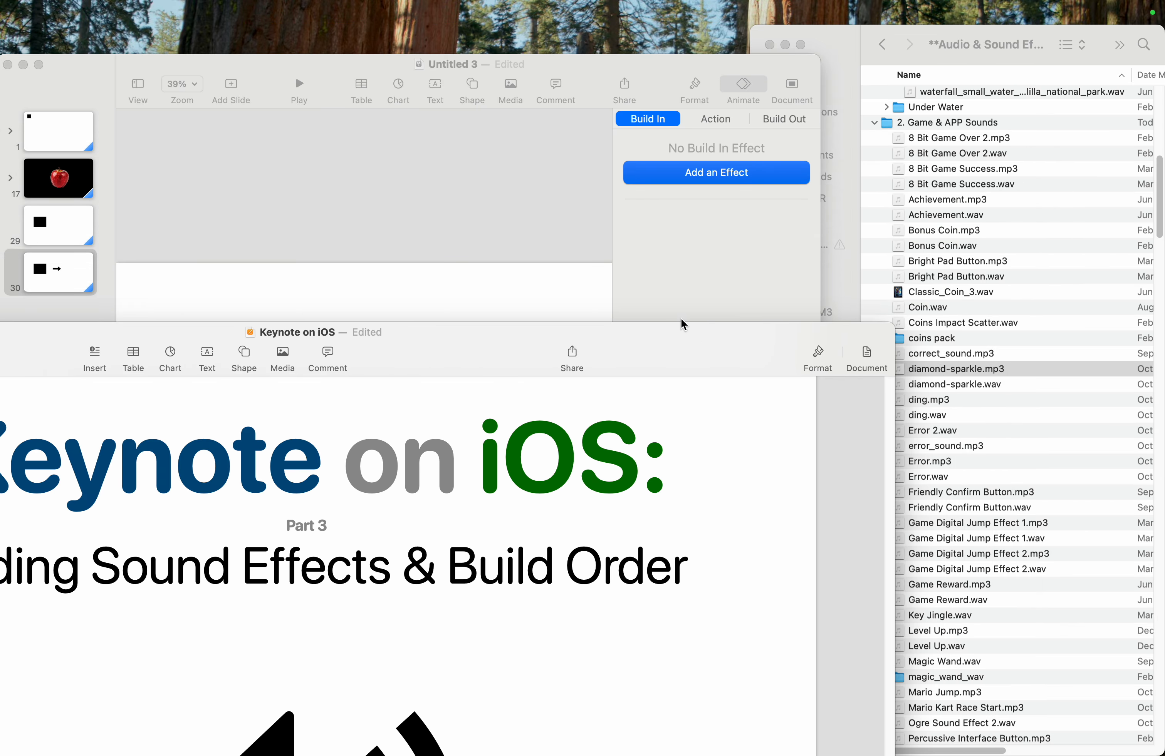
left_click(886, 64)
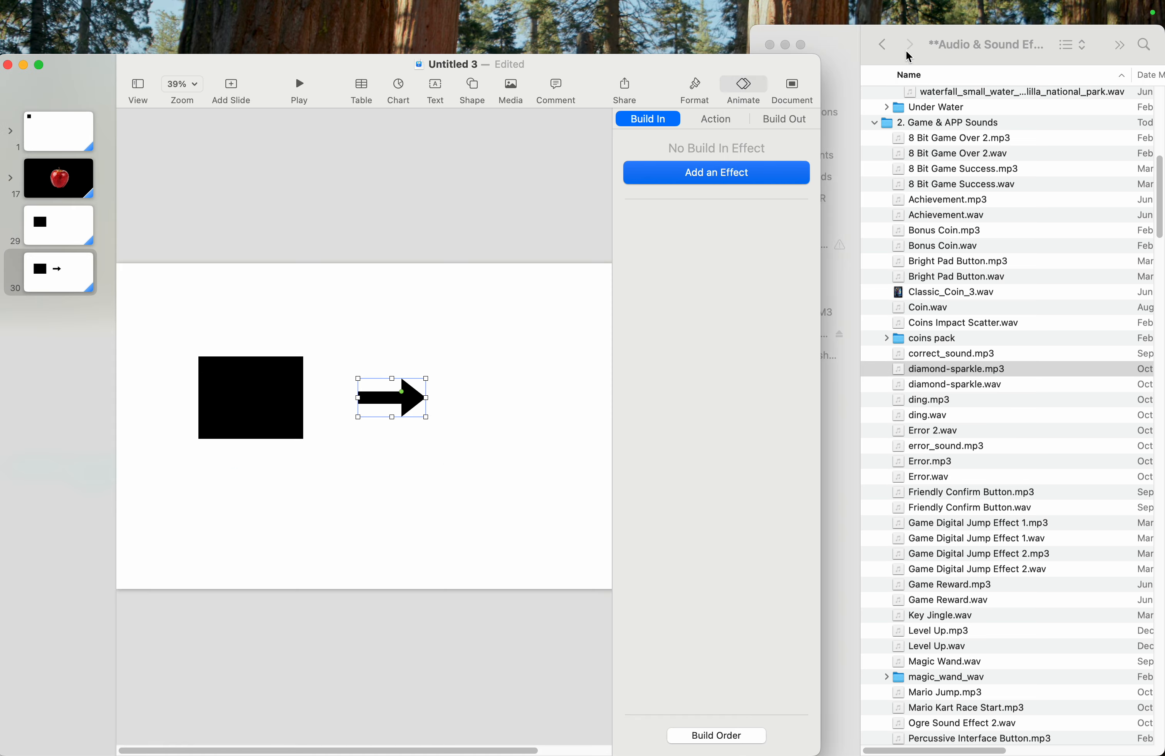
left_click(925, 62)
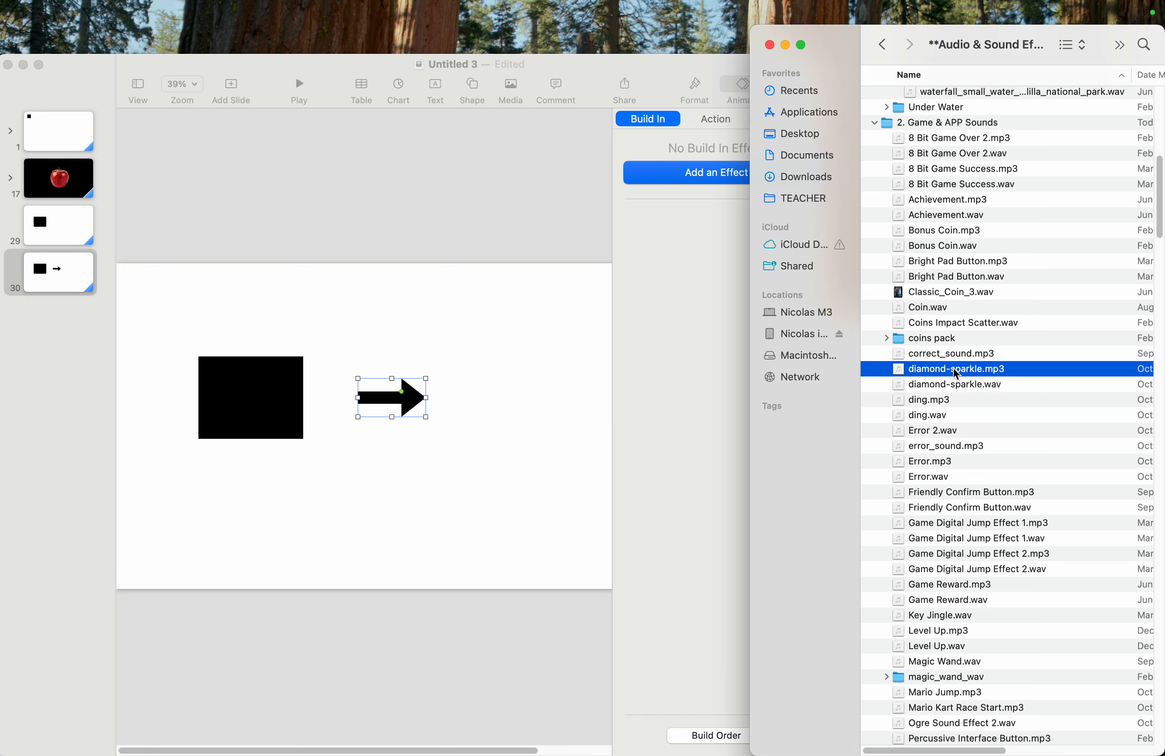
Add diamond-sparkle.mp3 from Finder to slide 30, move its audio icon just outside the slide's right edge and play it
left_click_drag(955, 369, 537, 264)
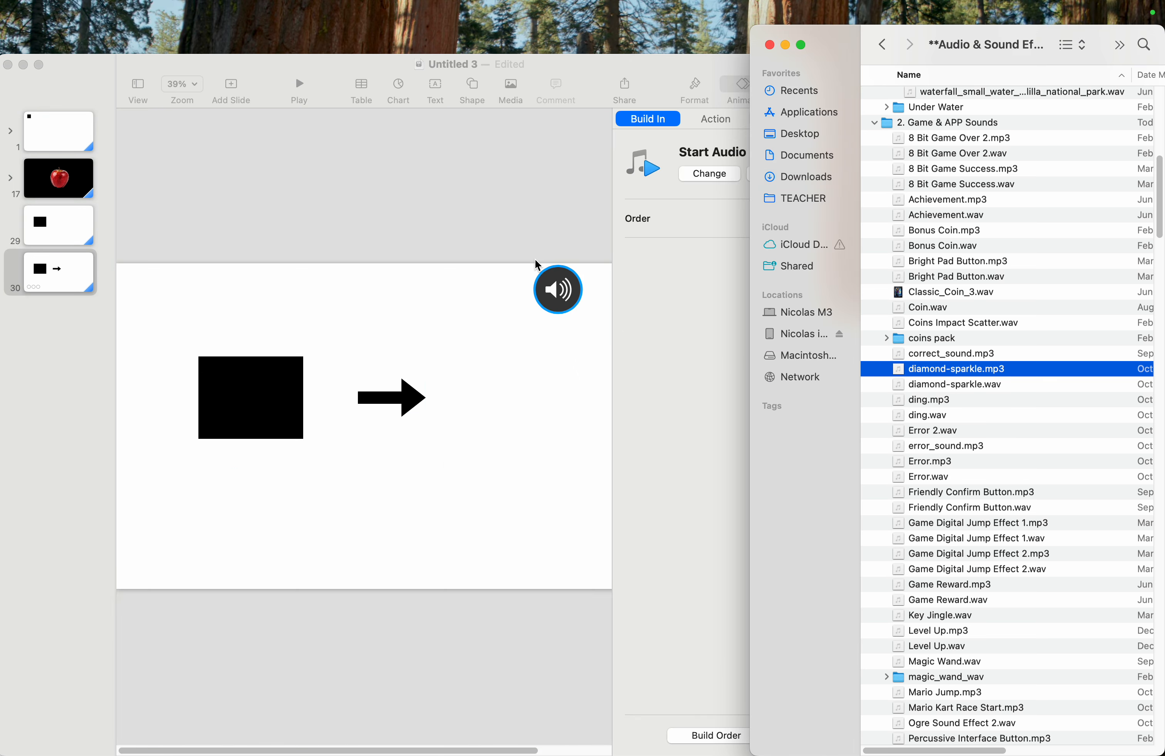
left_click(491, 250)
scroll(491, 250, "down", 5)
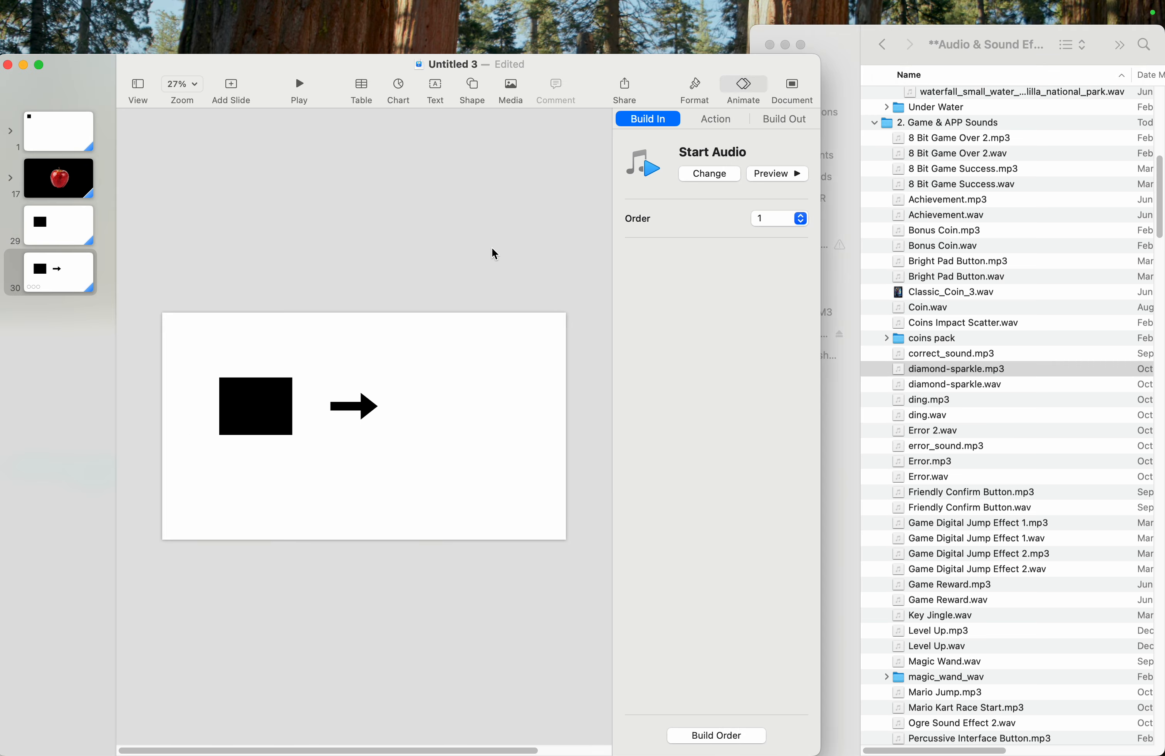
left_click_drag(477, 341, 587, 347)
left_click(584, 356)
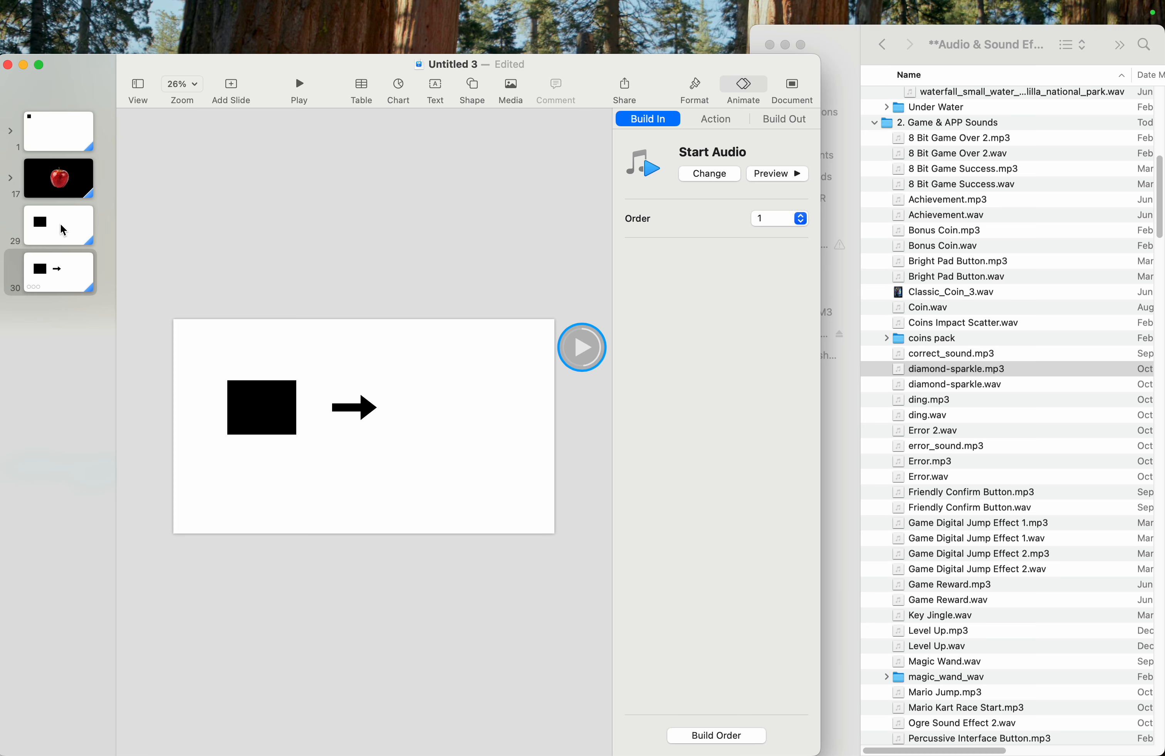
Play the slideshow from slide 29 through the transition to slide 30, and exit it
left_click(60, 226)
left_click(301, 85)
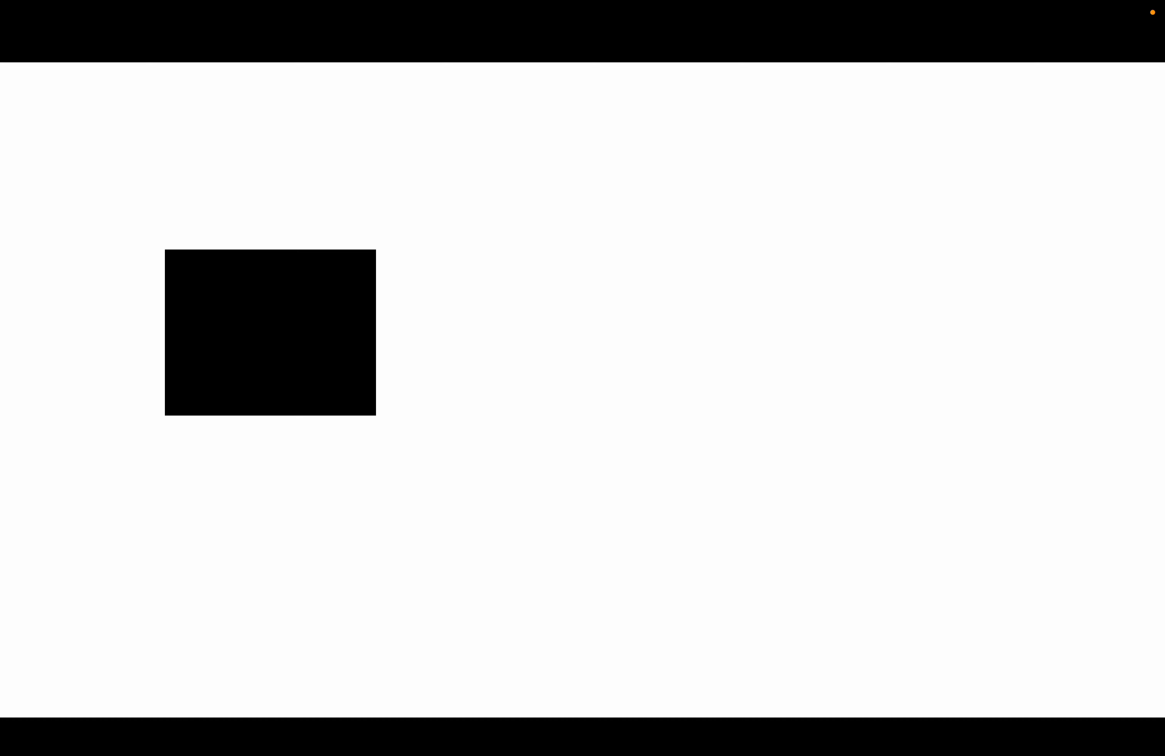
key("Right")
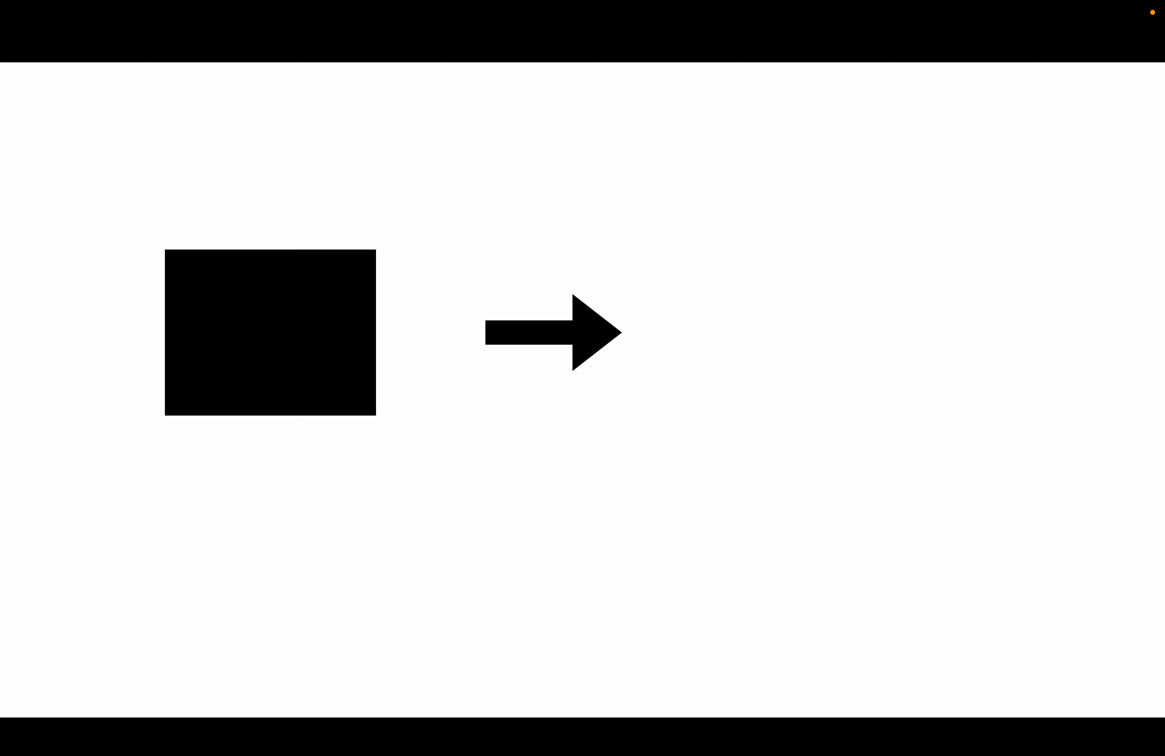
key("Escape")
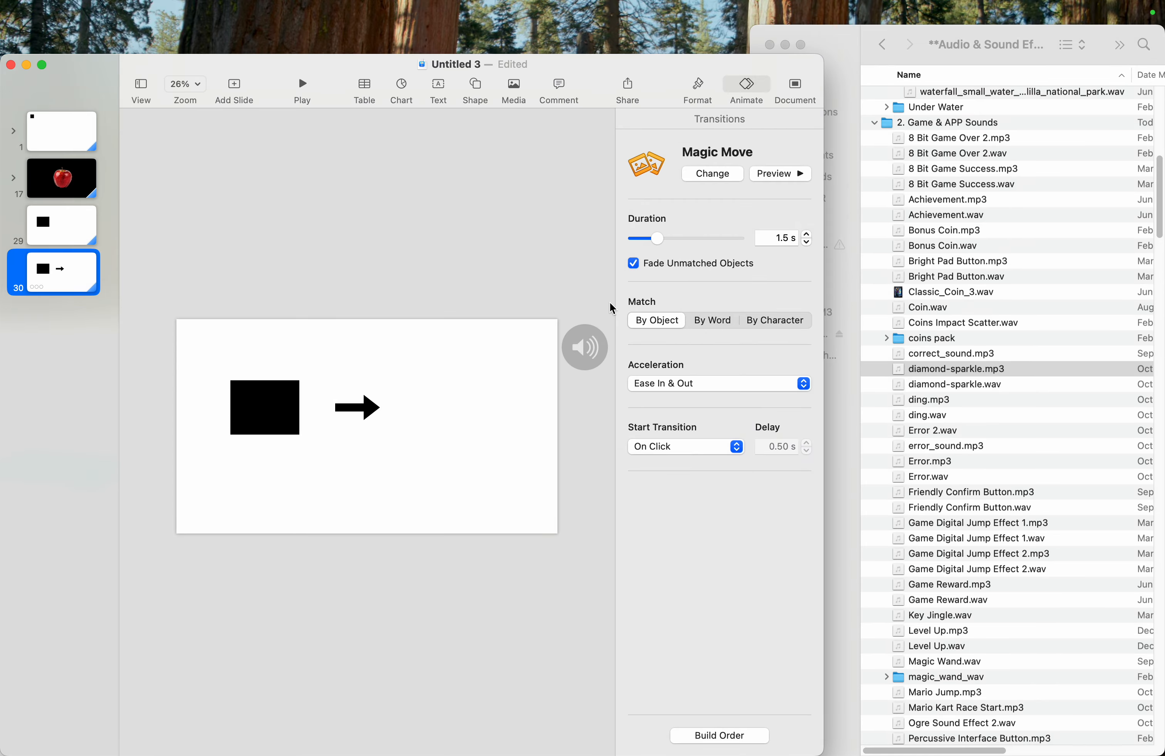
Set the diamond-sparkle audio on slide 30 to start After Transition in the build order
left_click(708, 737)
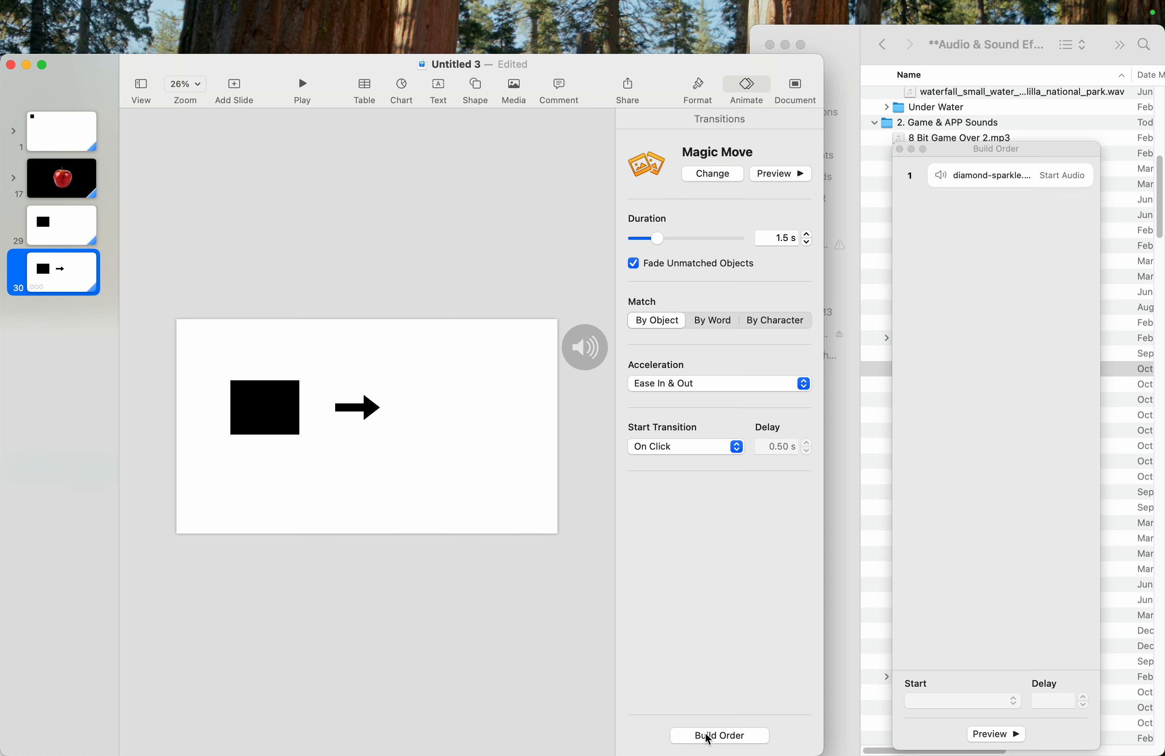
left_click(995, 176)
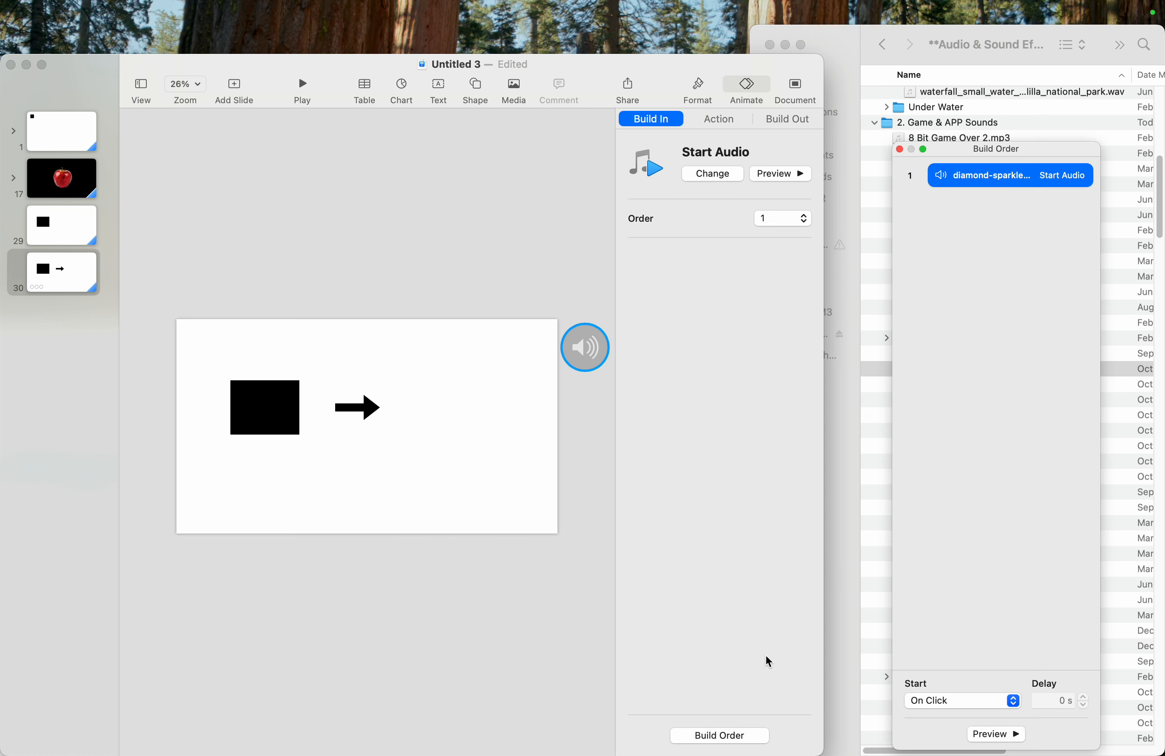
left_click(994, 701)
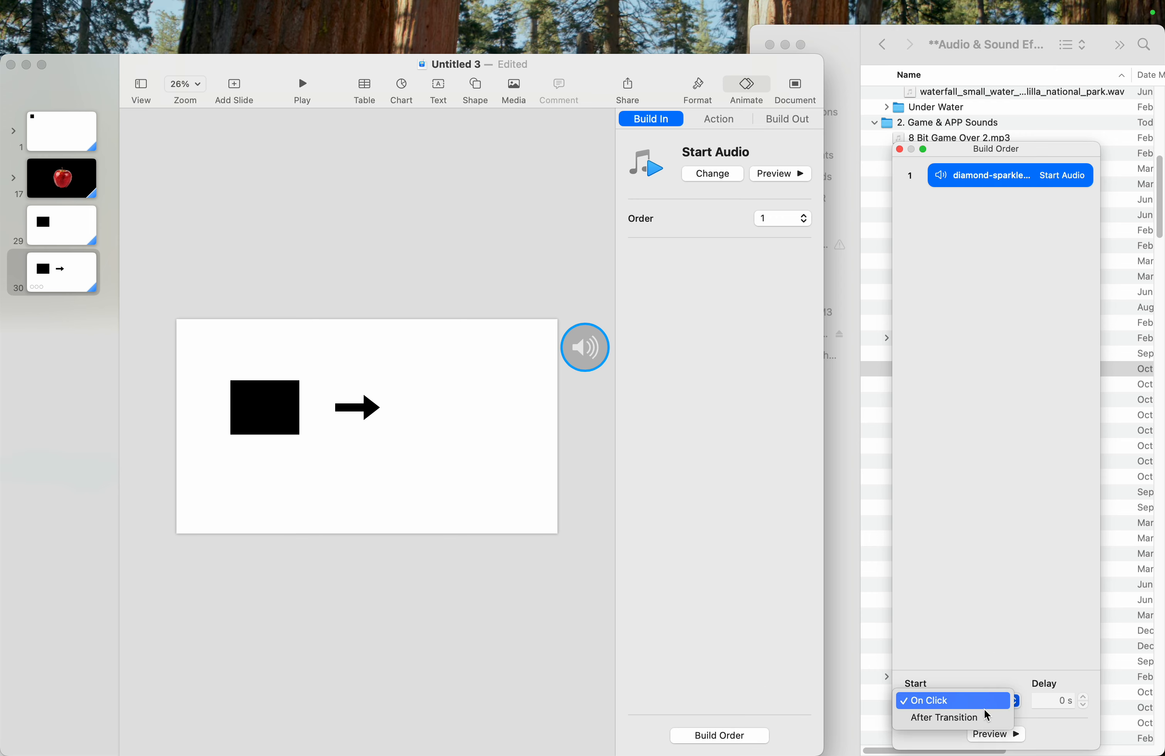
left_click(985, 719)
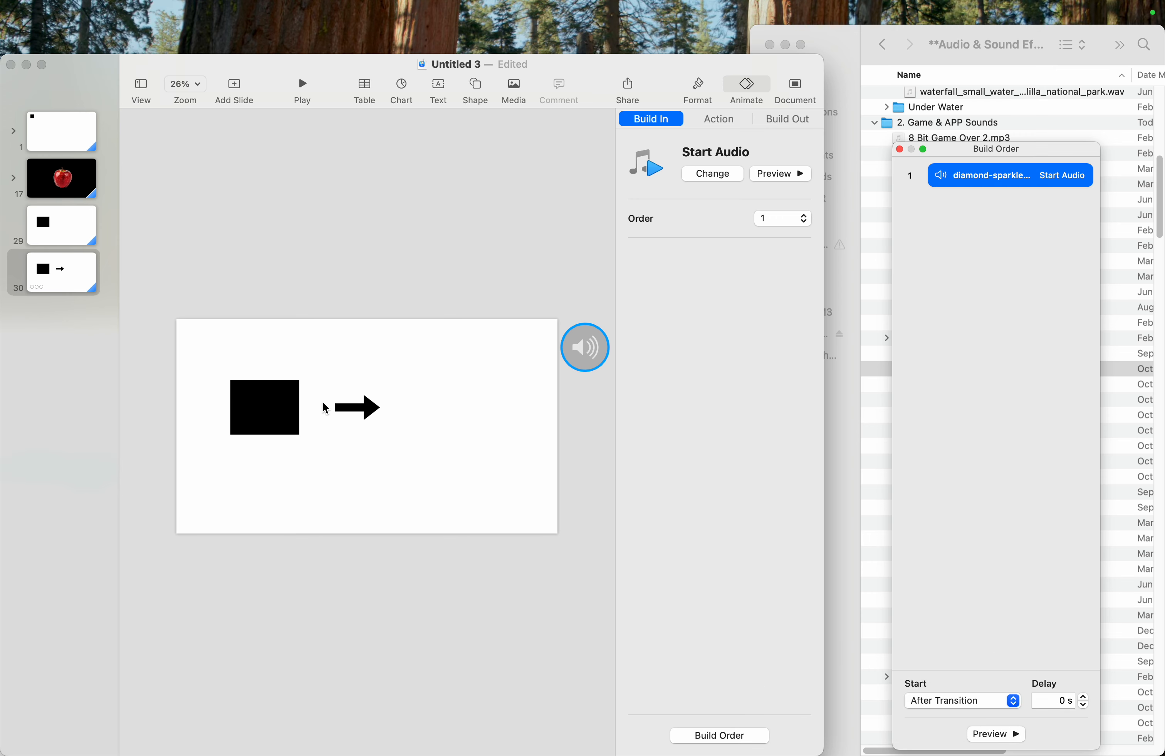
Replay the slideshow from slide 29 to check the sound's timing on slide 30, and exit it
left_click(63, 224)
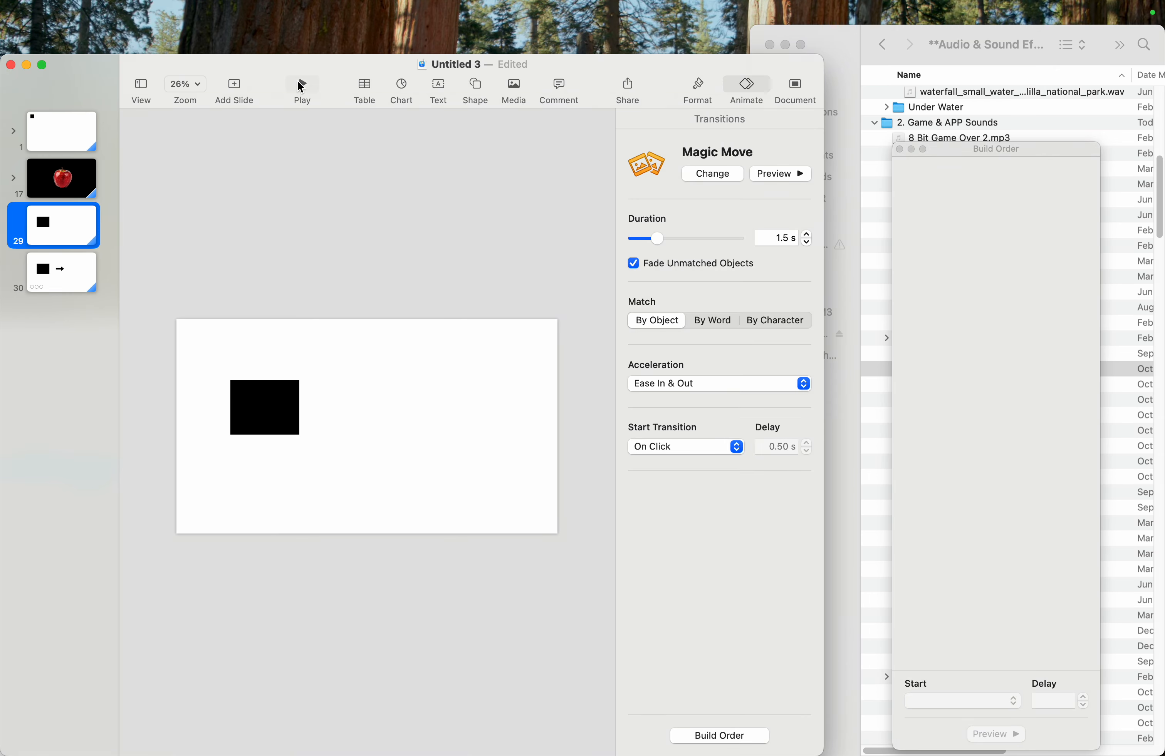
left_click(301, 86)
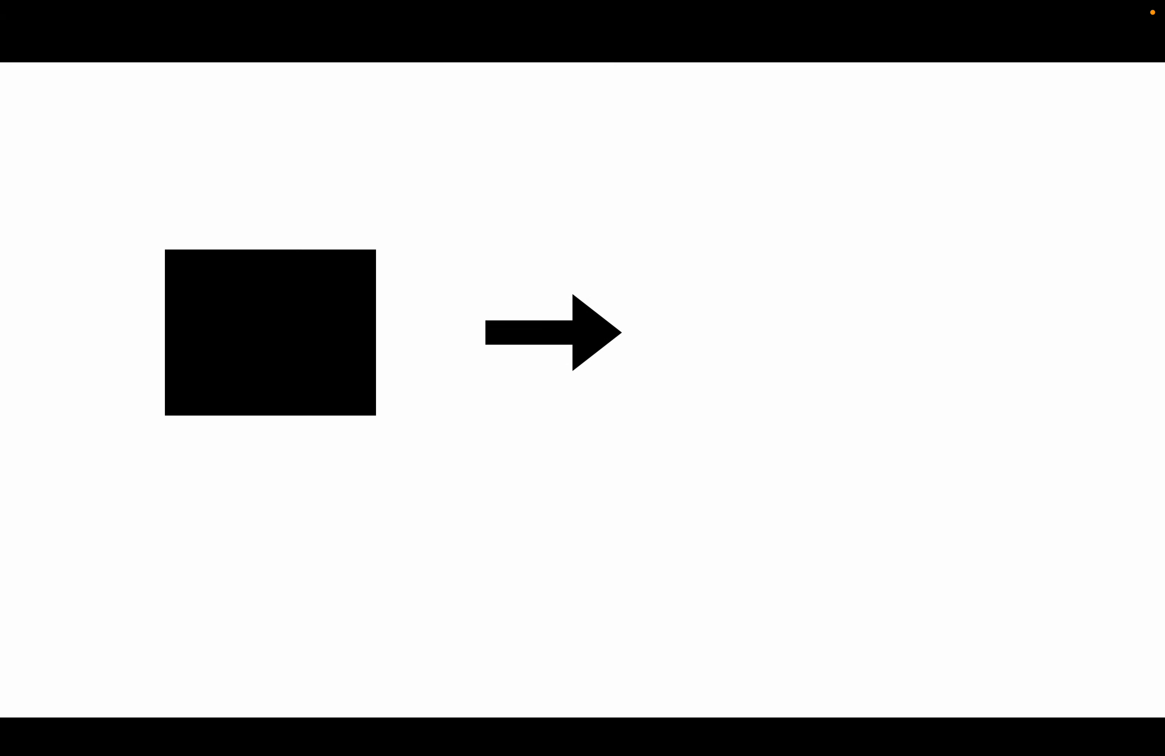
key("Escape")
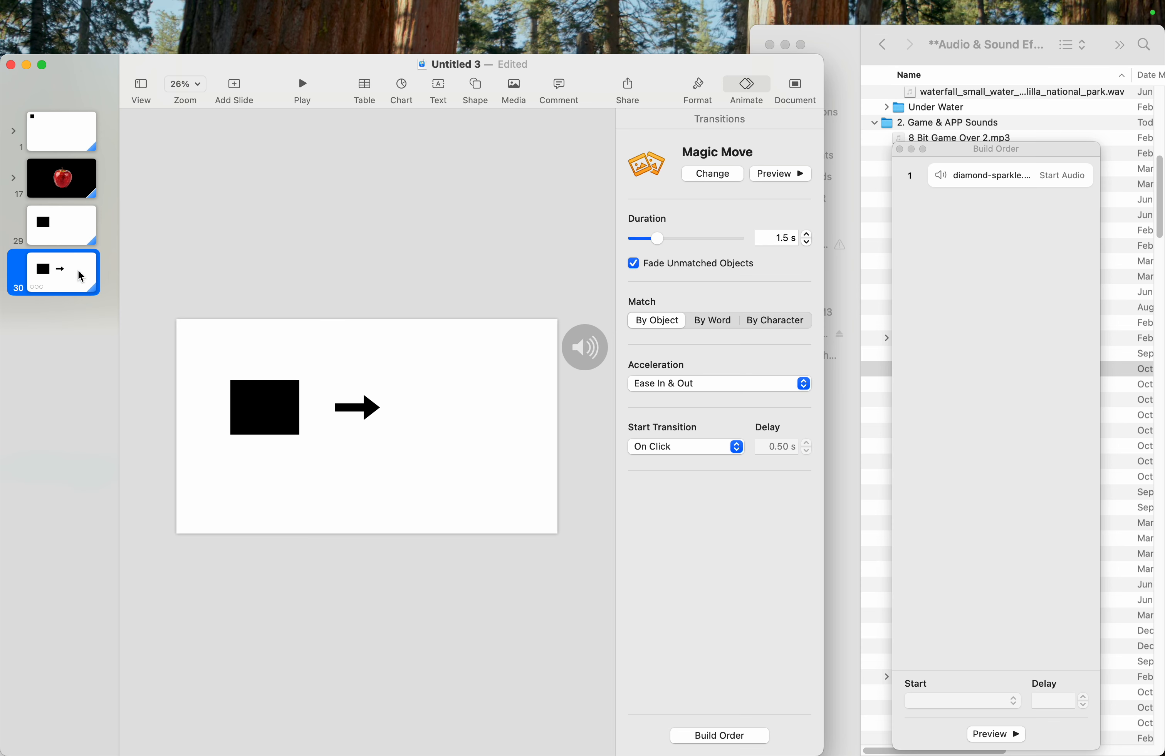
Duplicate slide 30 and place a copy of the arrow in line with the original, further right on the new slide
key("super+d")
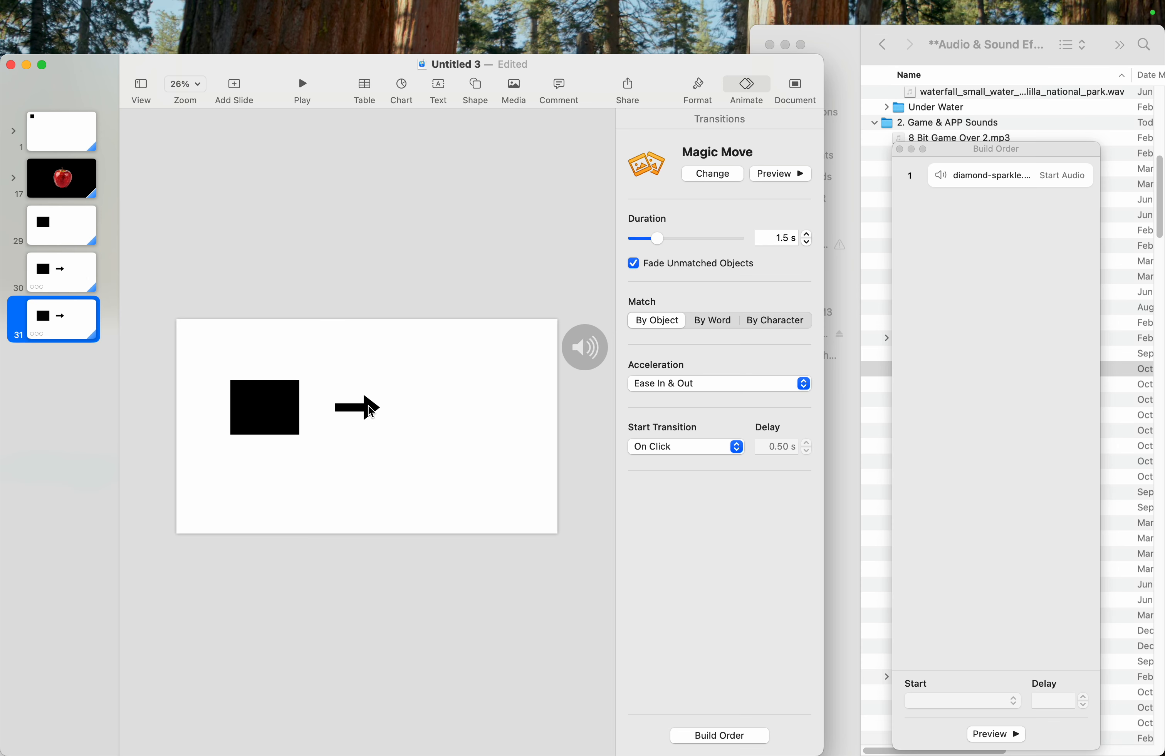
left_click(369, 410)
left_click_drag(368, 408, 465, 410)
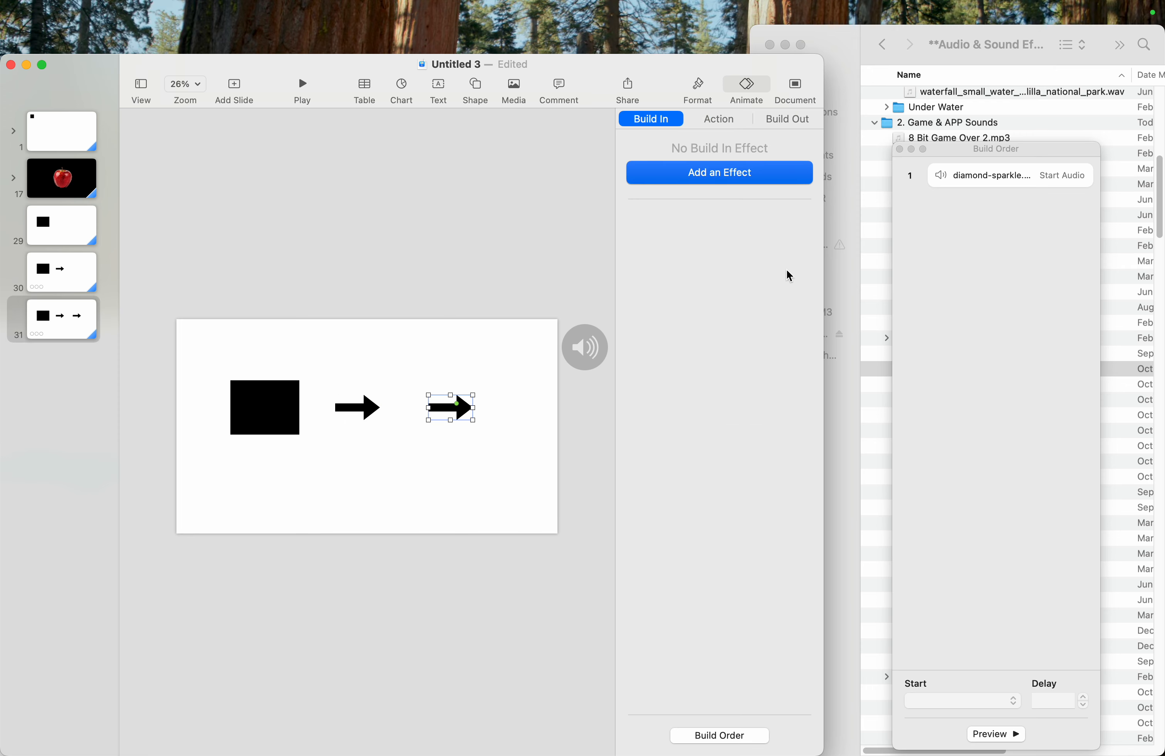
Add Coin.wav from the Finder sound folder to slide 31, at the slide's right edge below the existing audio icon
left_click(1022, 62)
left_click(952, 311)
left_click_drag(952, 317, 583, 448)
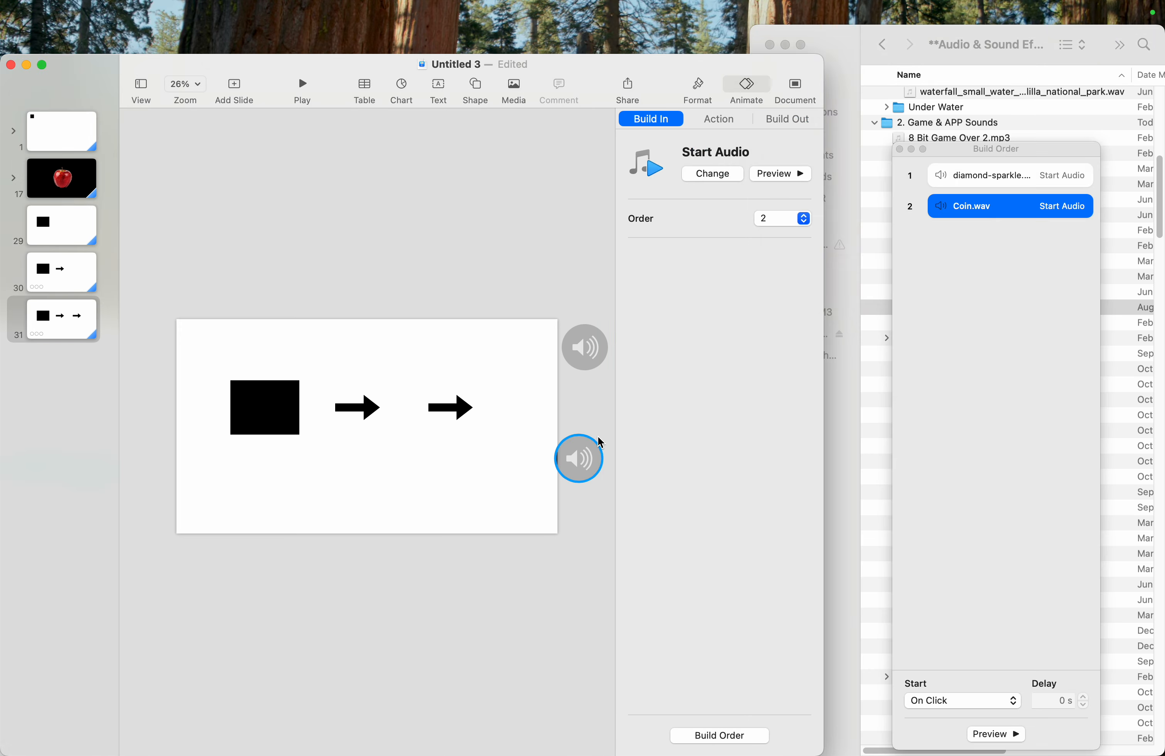
left_click(589, 436)
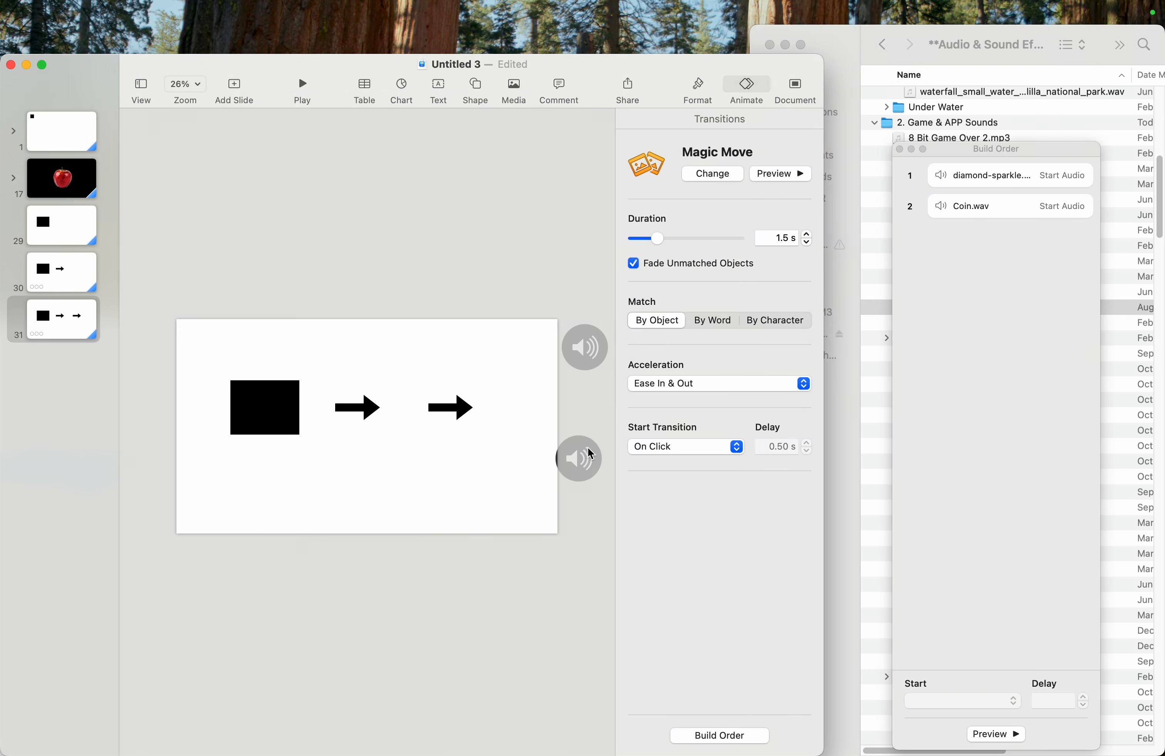
Review the start options for Coin.wav on slide 31, and compare the build order with slide 30's
left_click(1010, 207)
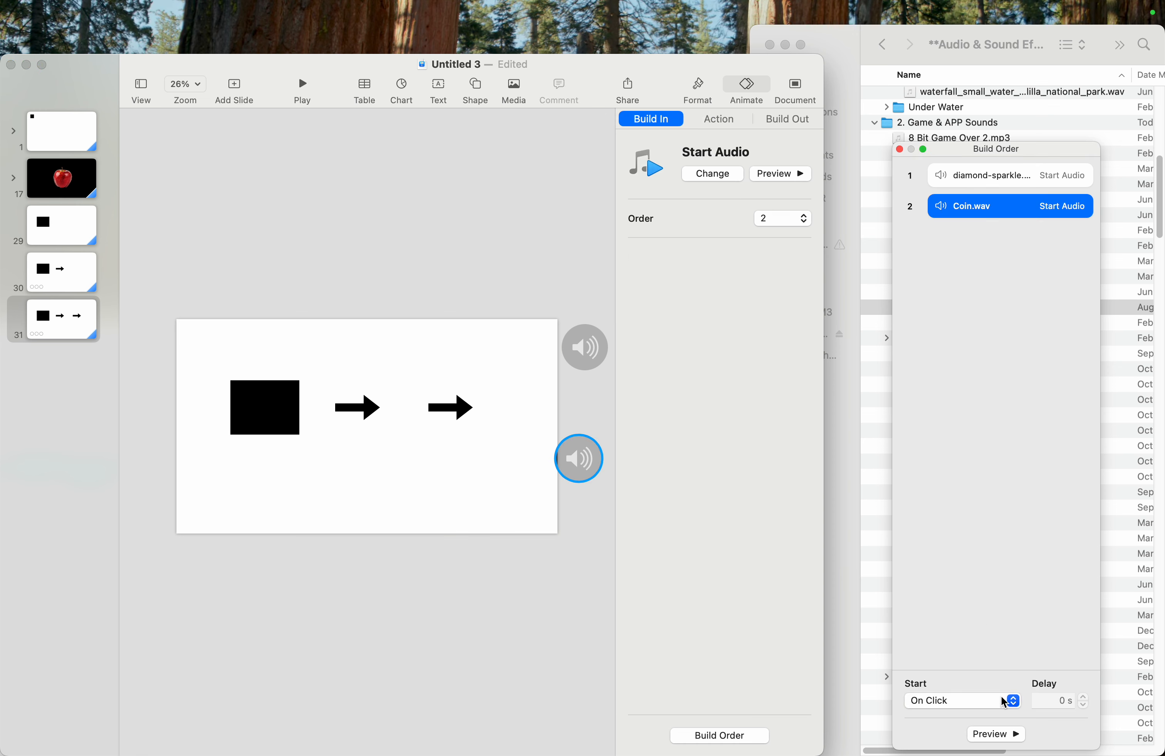
left_click(1004, 706)
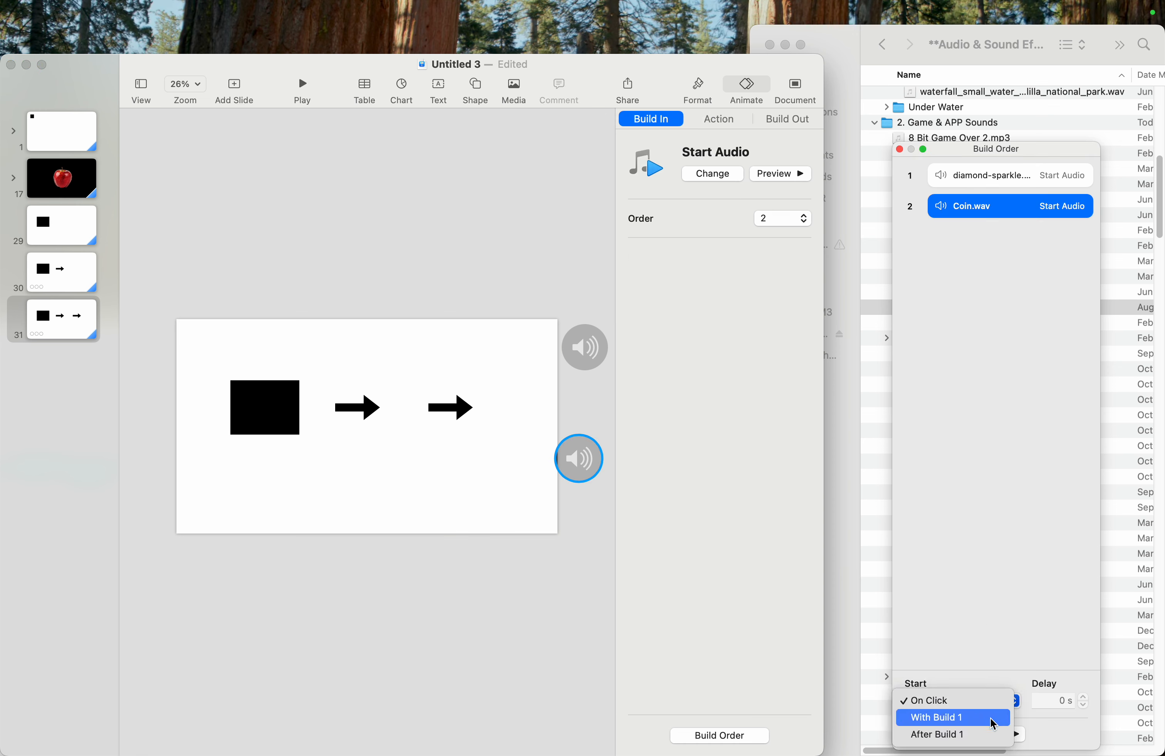
left_click(989, 596)
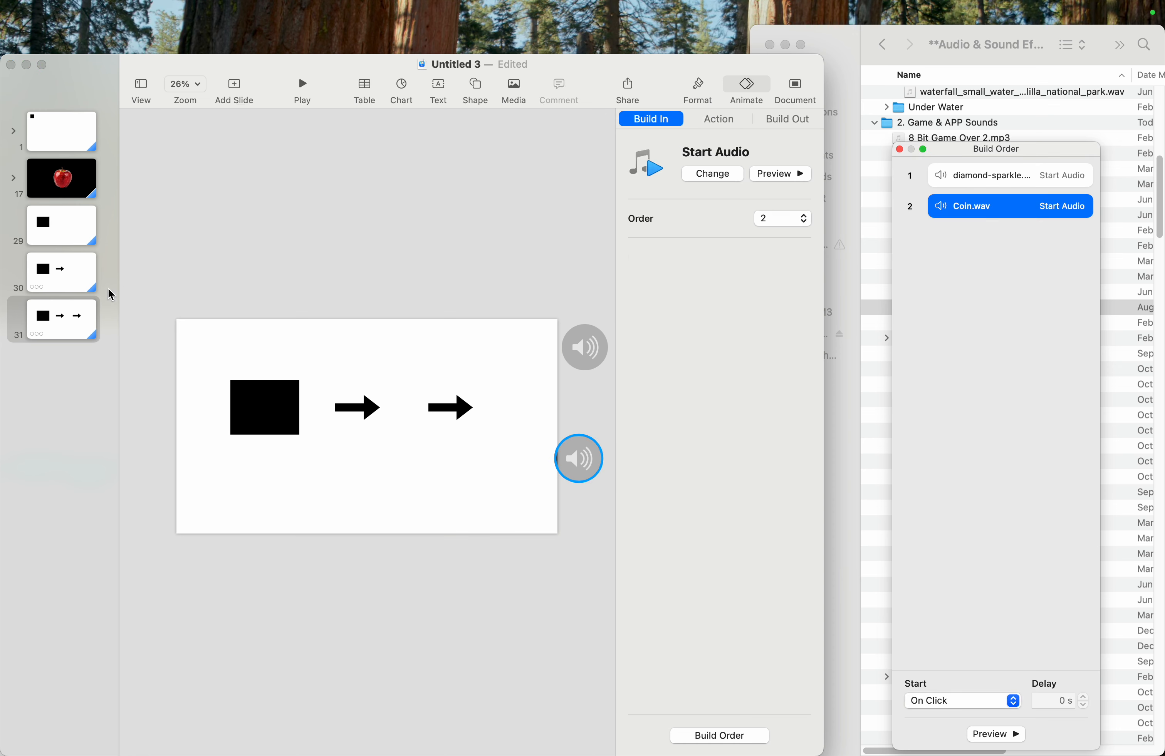
left_click(77, 278)
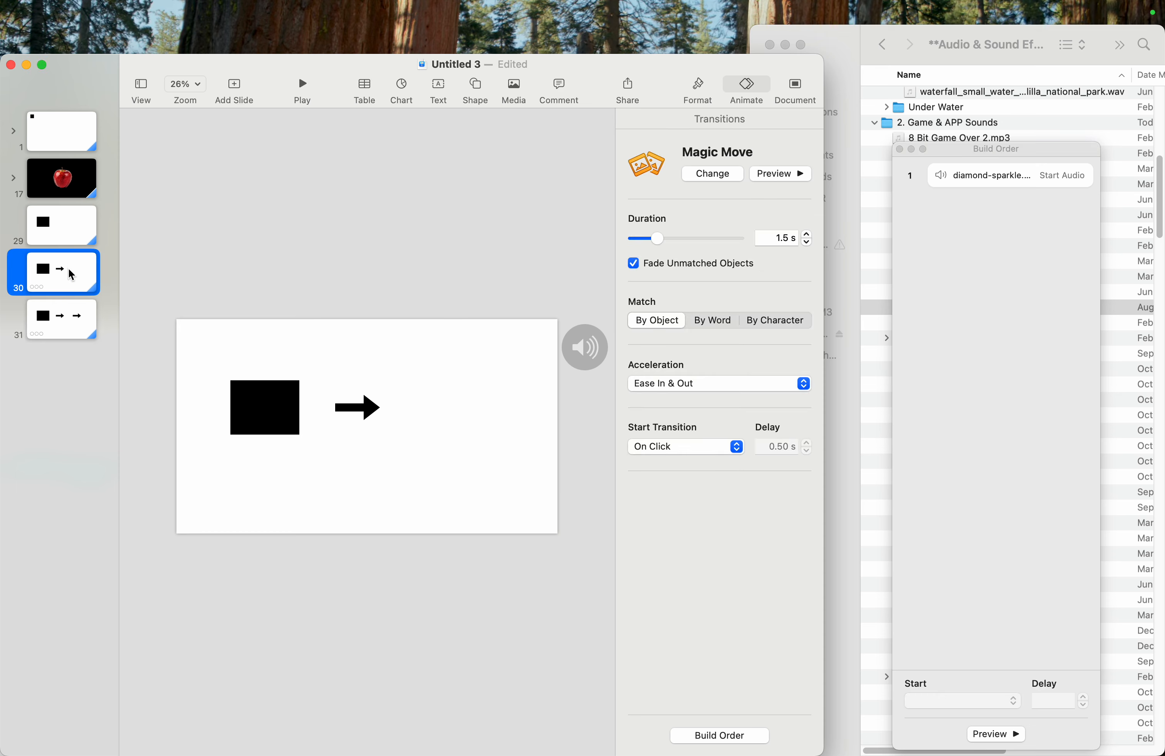
left_click(73, 310)
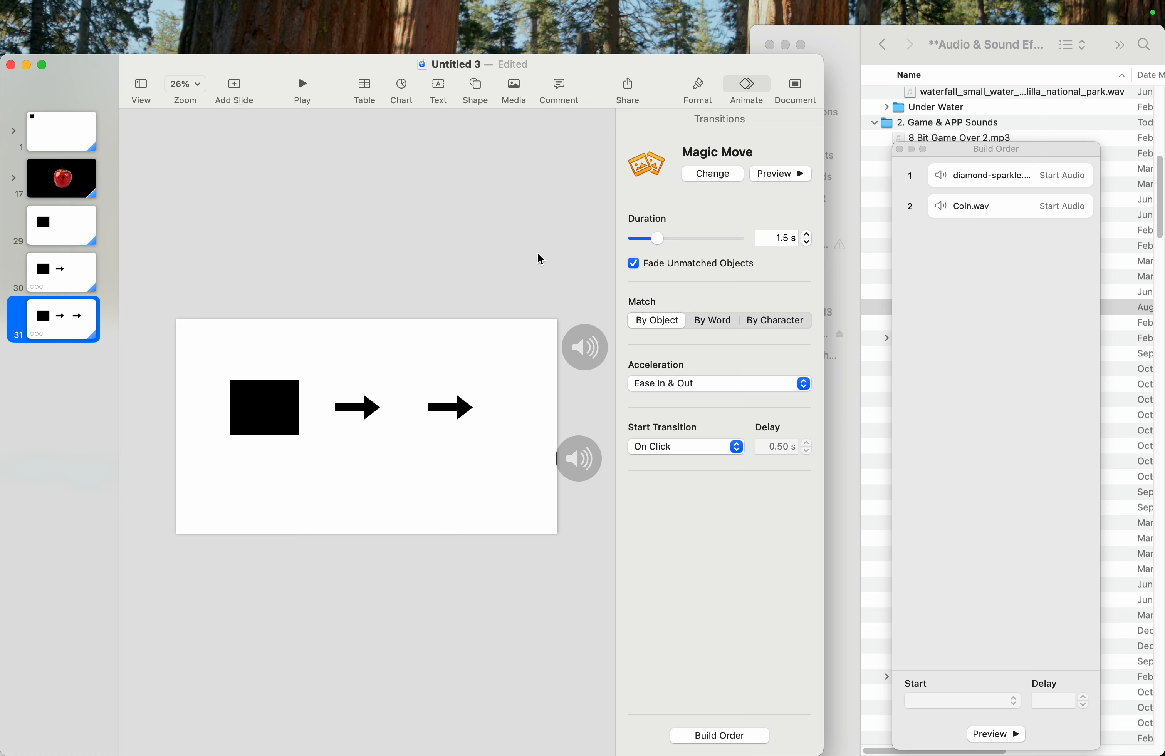
Delete the diamond-sparkle audio from slide 31 and set Coin.wav to start After Transition
left_click(590, 341)
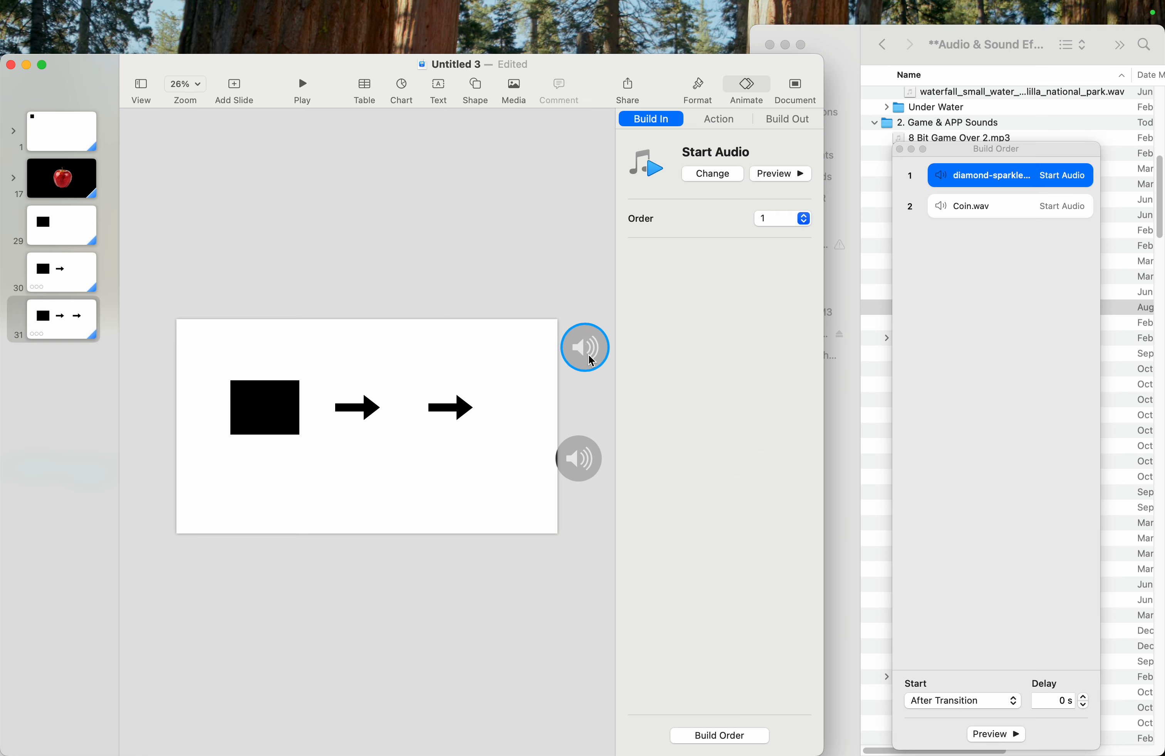
key("Delete")
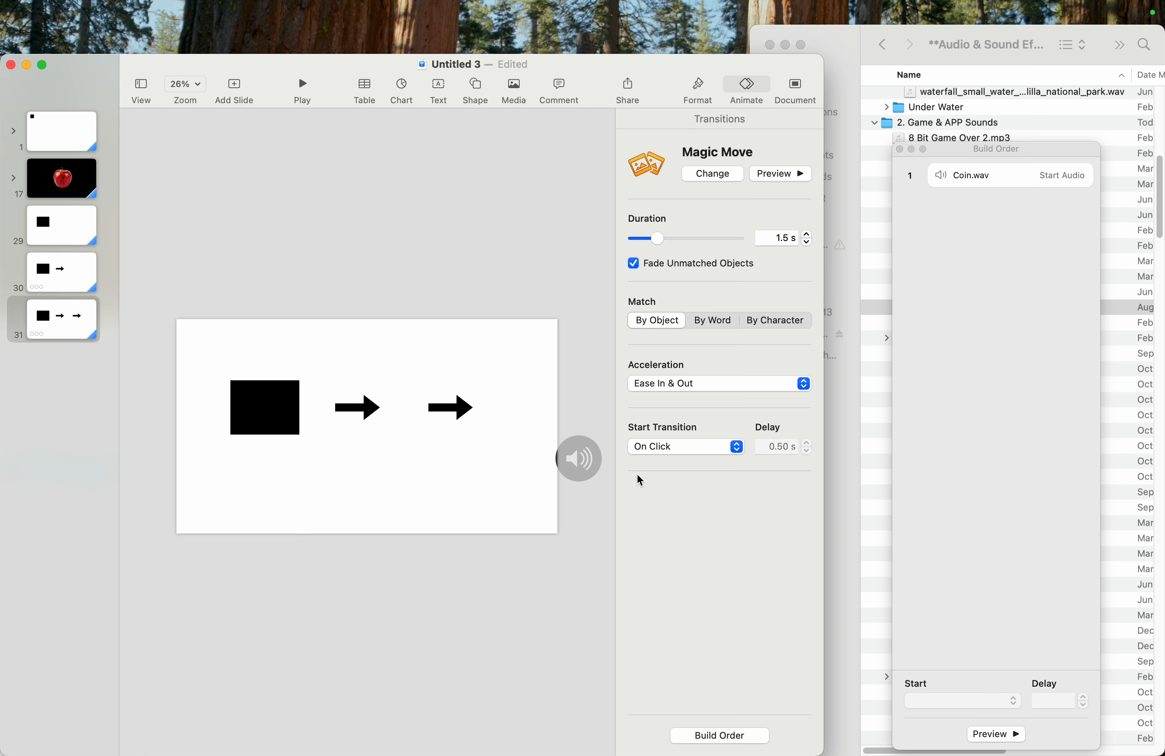
left_click(580, 458)
left_click(962, 701)
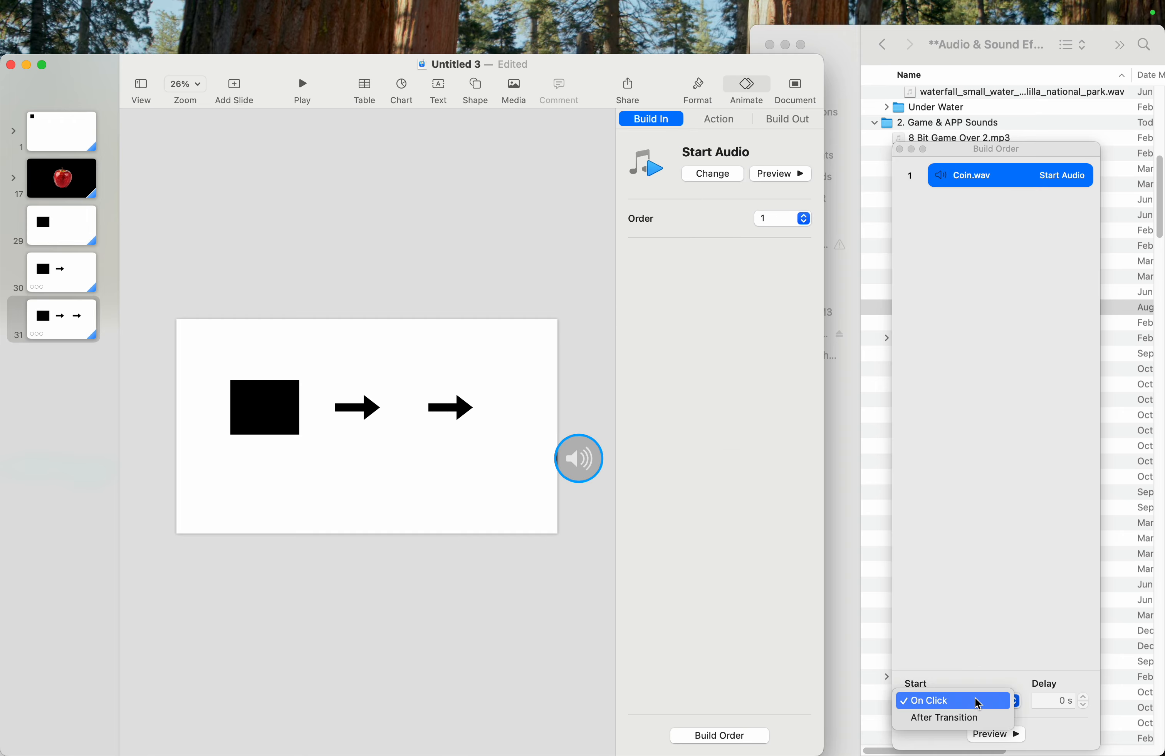
left_click(950, 718)
Run the slideshow from slide 29 through slide 31 to check both transition sounds, and exit it
left_click(22, 210)
left_click(22, 210)
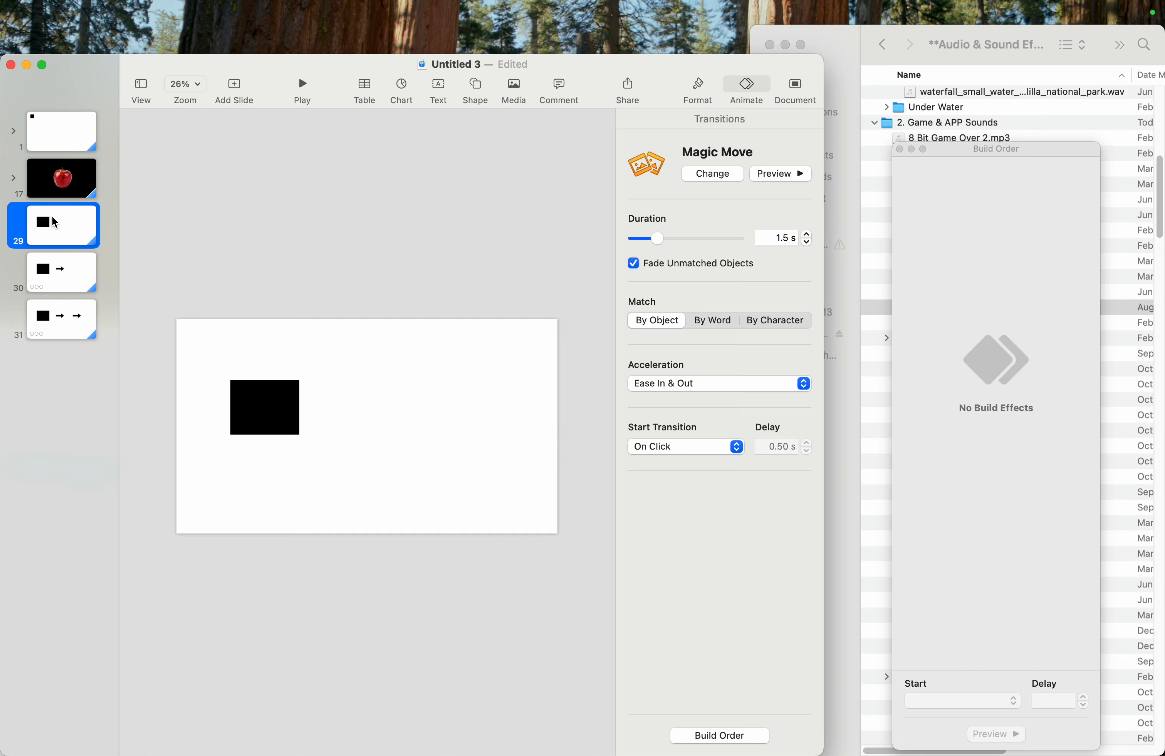
left_click(299, 86)
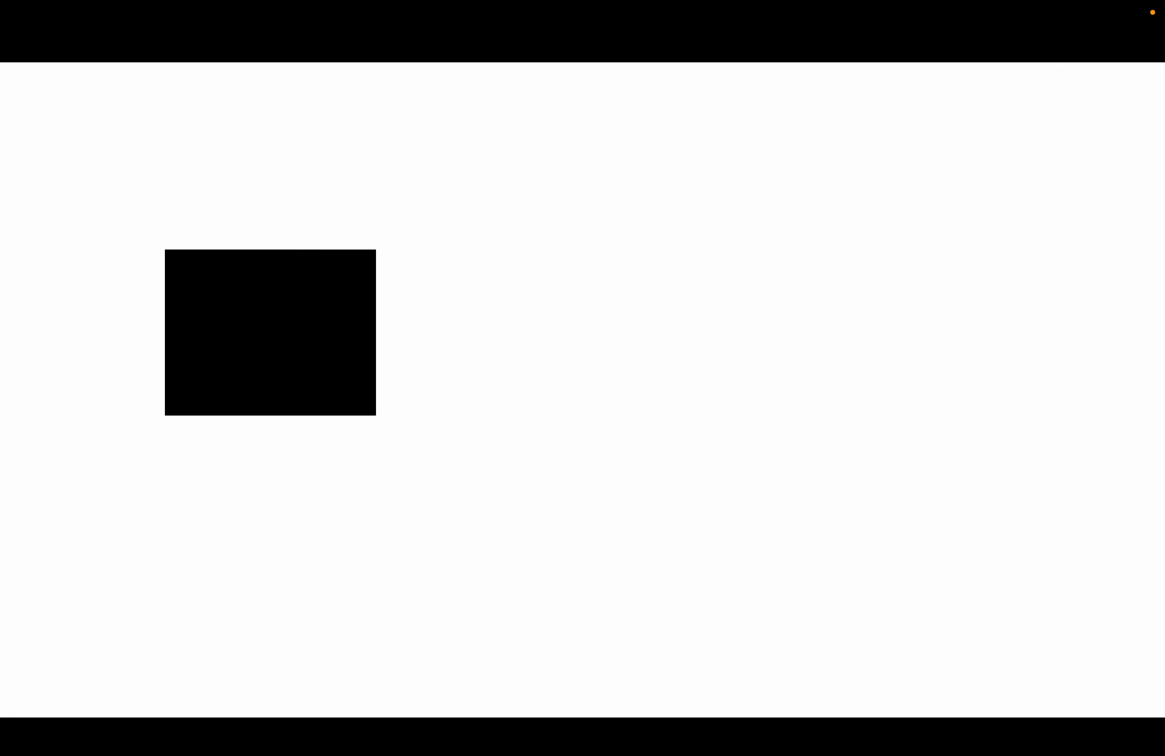
key("Right")
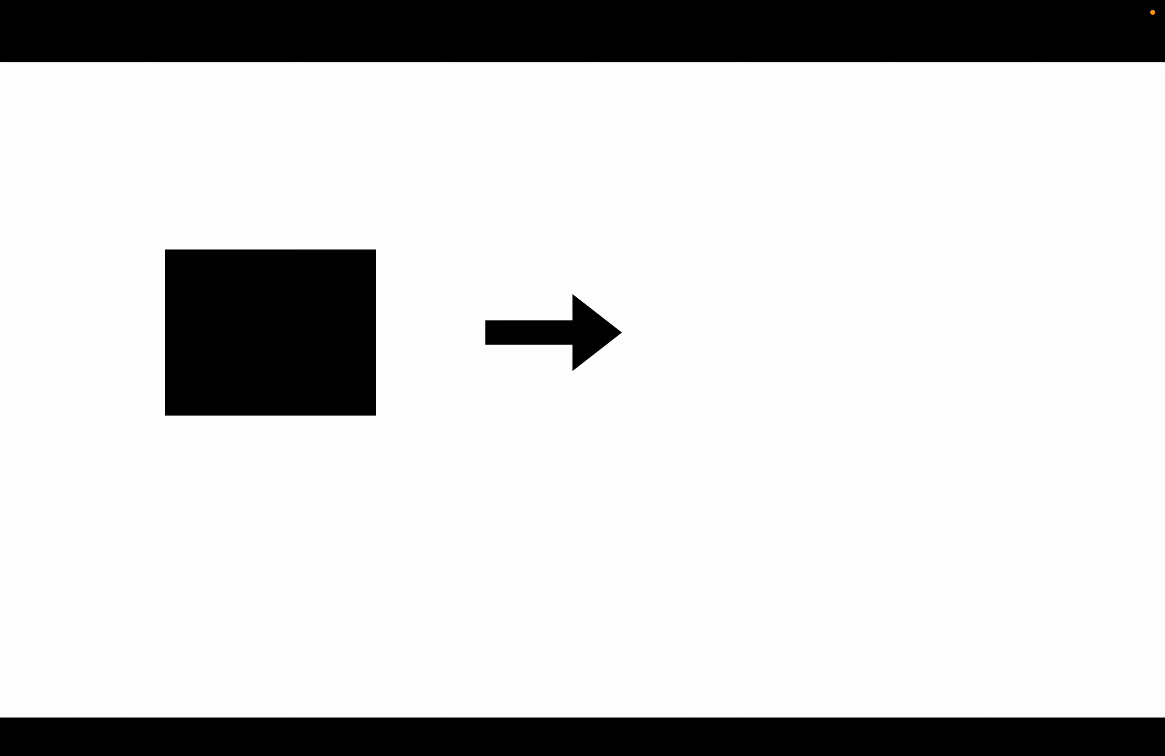
key("Right")
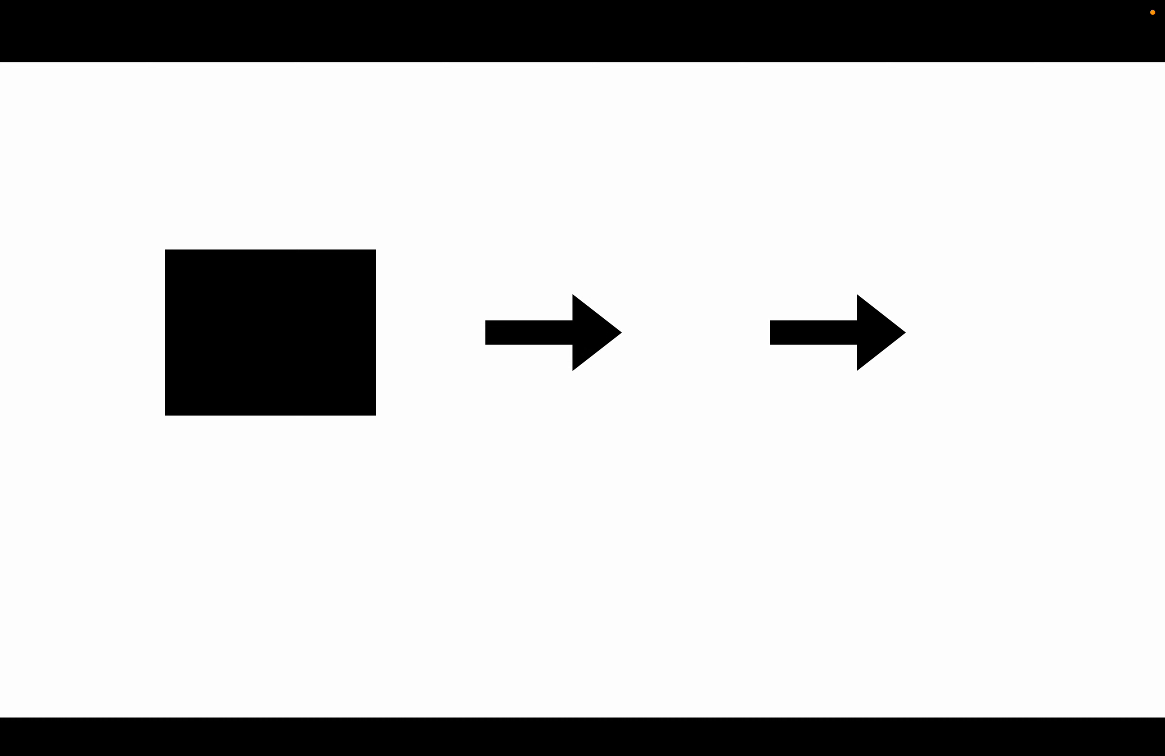
key("Escape")
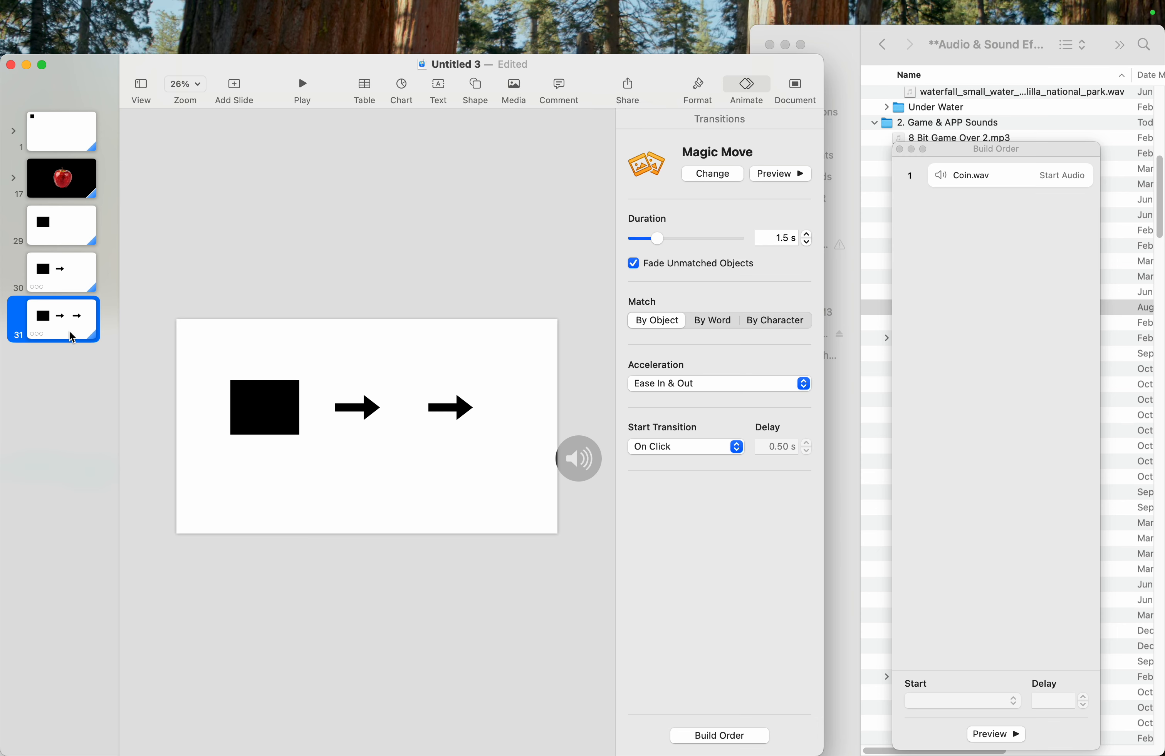
Duplicate slide 31 and delete the Coin.wav audio from the new slide
key("super+d")
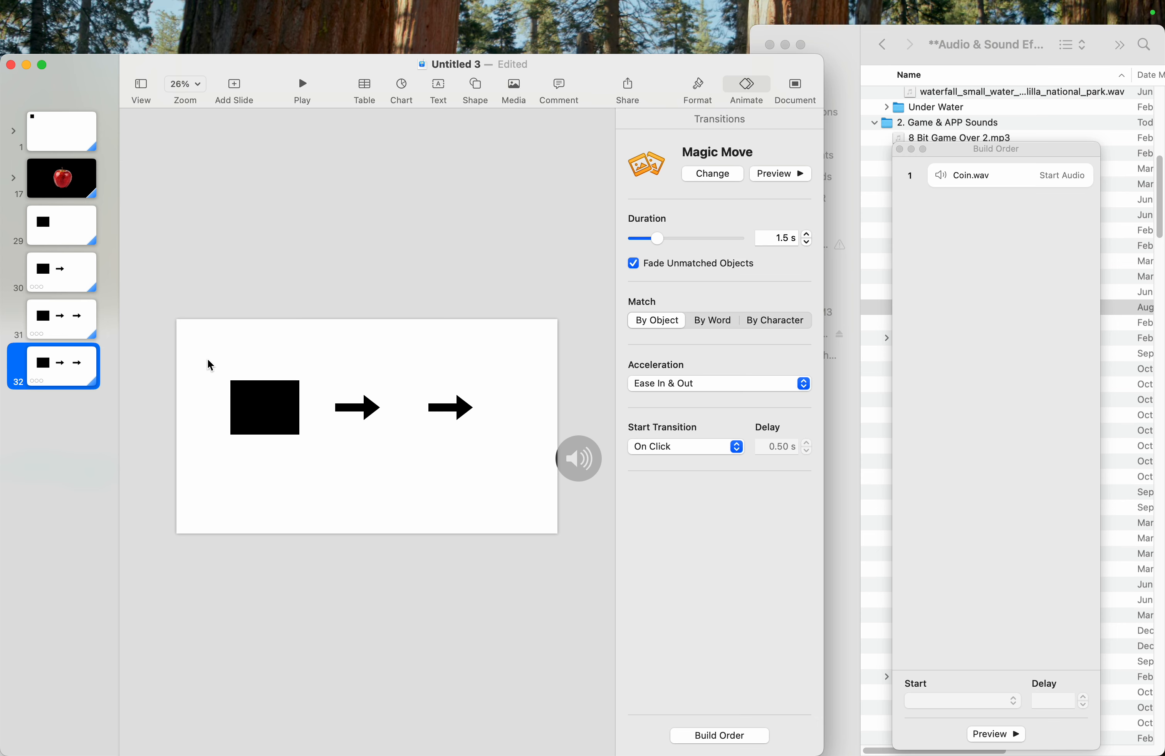
left_click(583, 447)
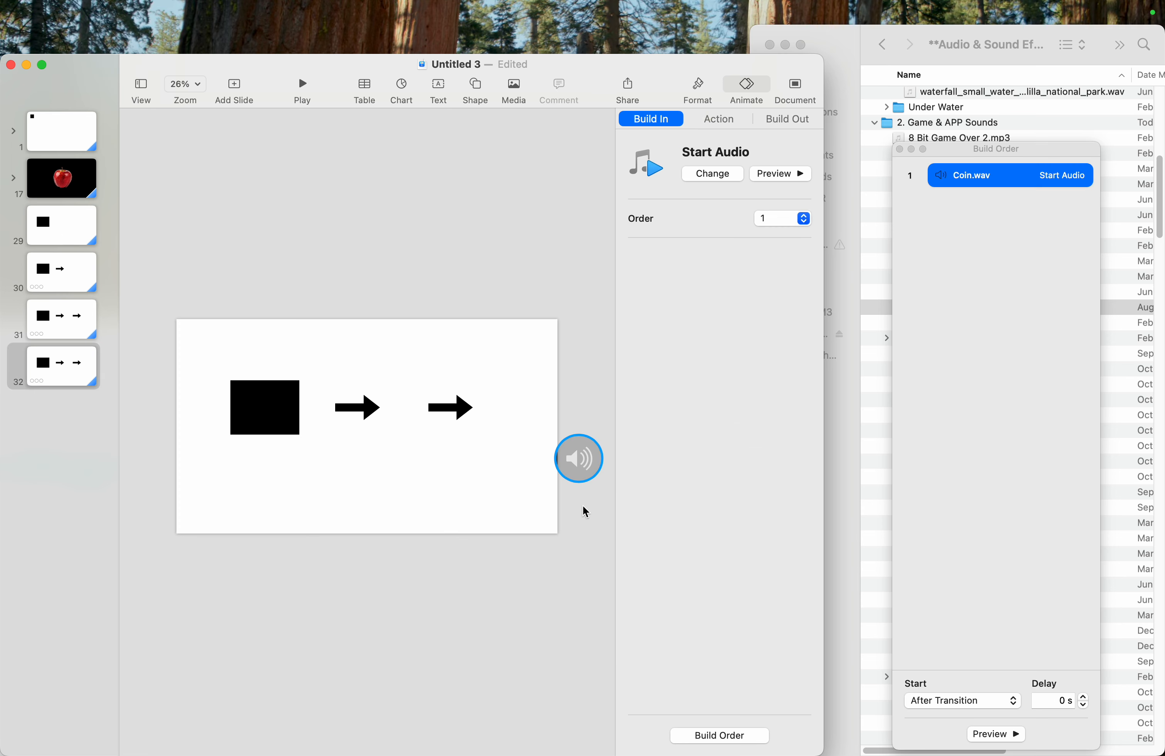
key("Delete")
Record a short audio clip on slide 32, placed off the slide's right edge, and set it to start After Transition
left_click(514, 86)
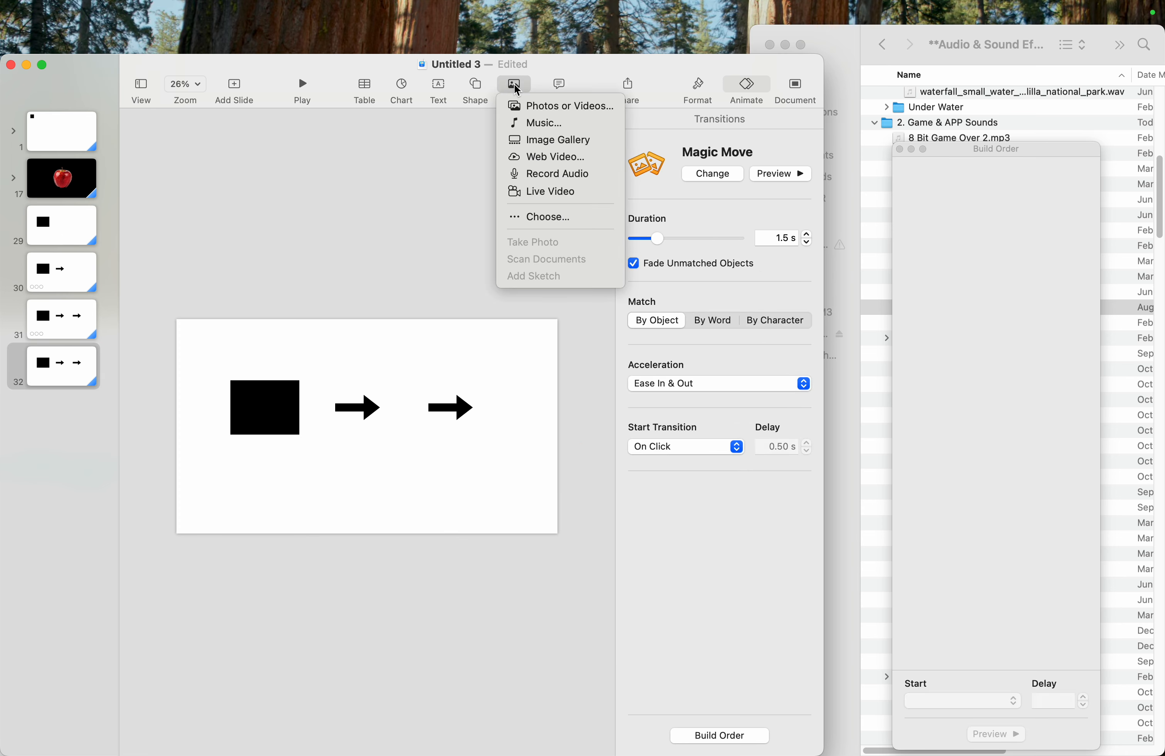
left_click(565, 175)
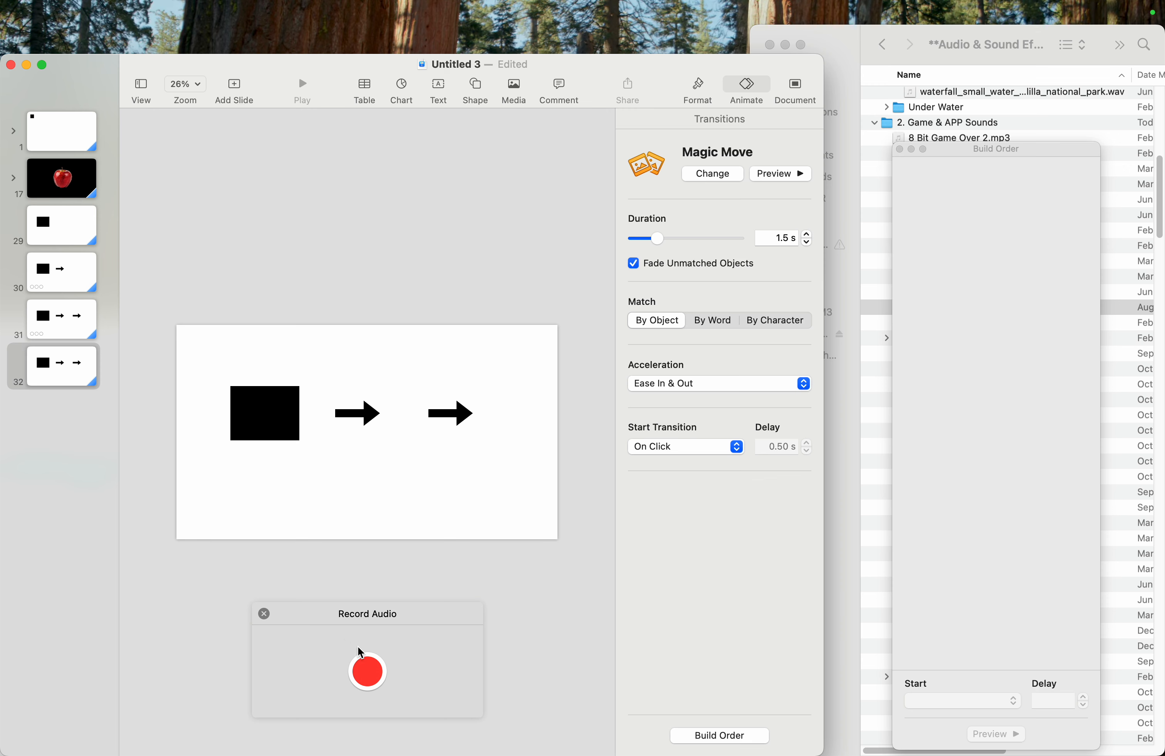
left_click(369, 672)
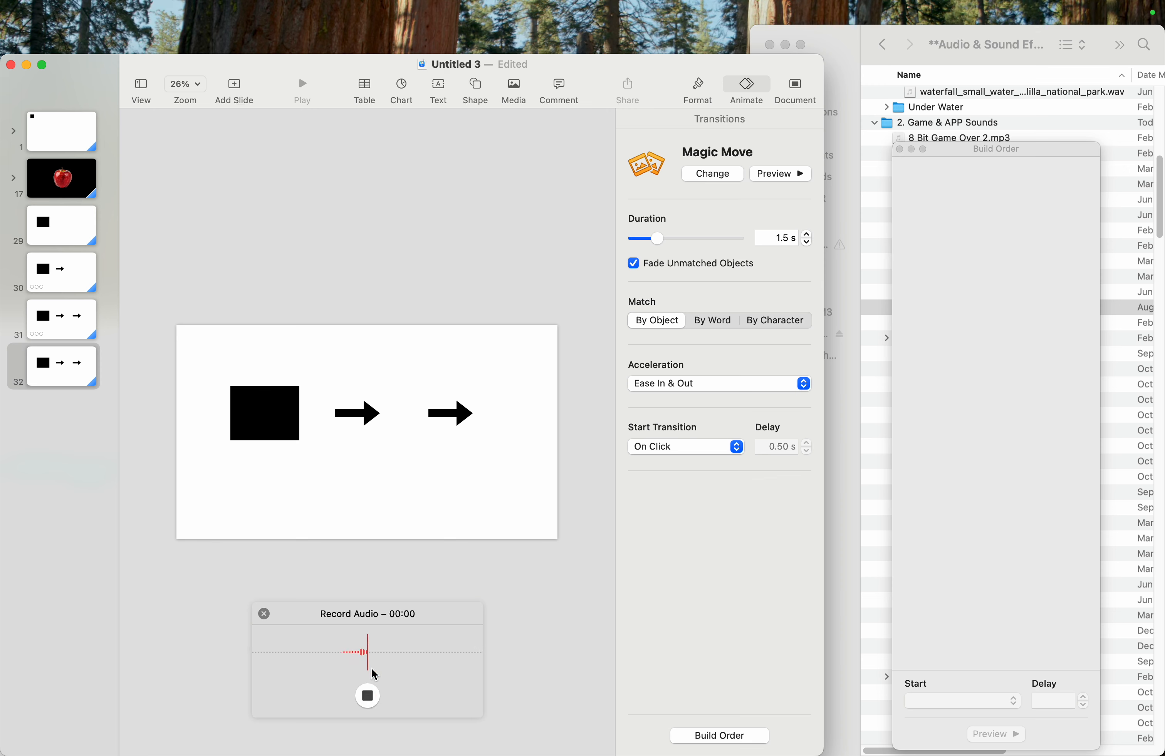
left_click(368, 695)
left_click(447, 701)
left_click_drag(396, 467, 600, 442)
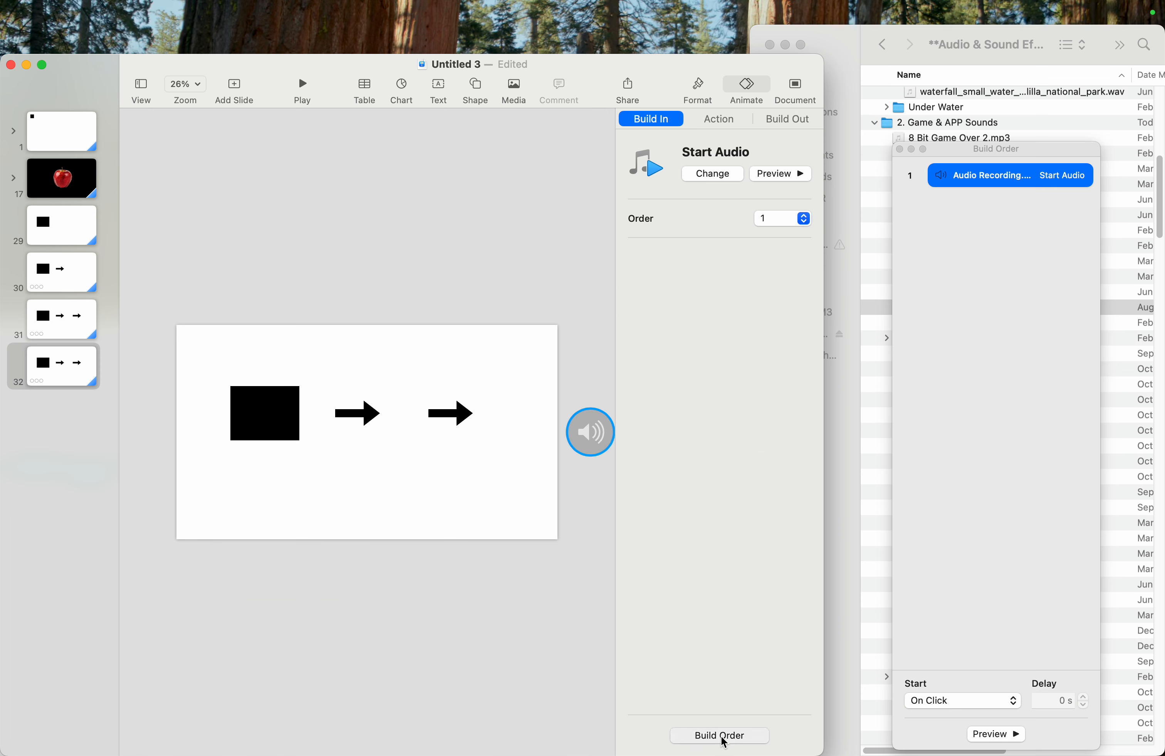
left_click(1009, 702)
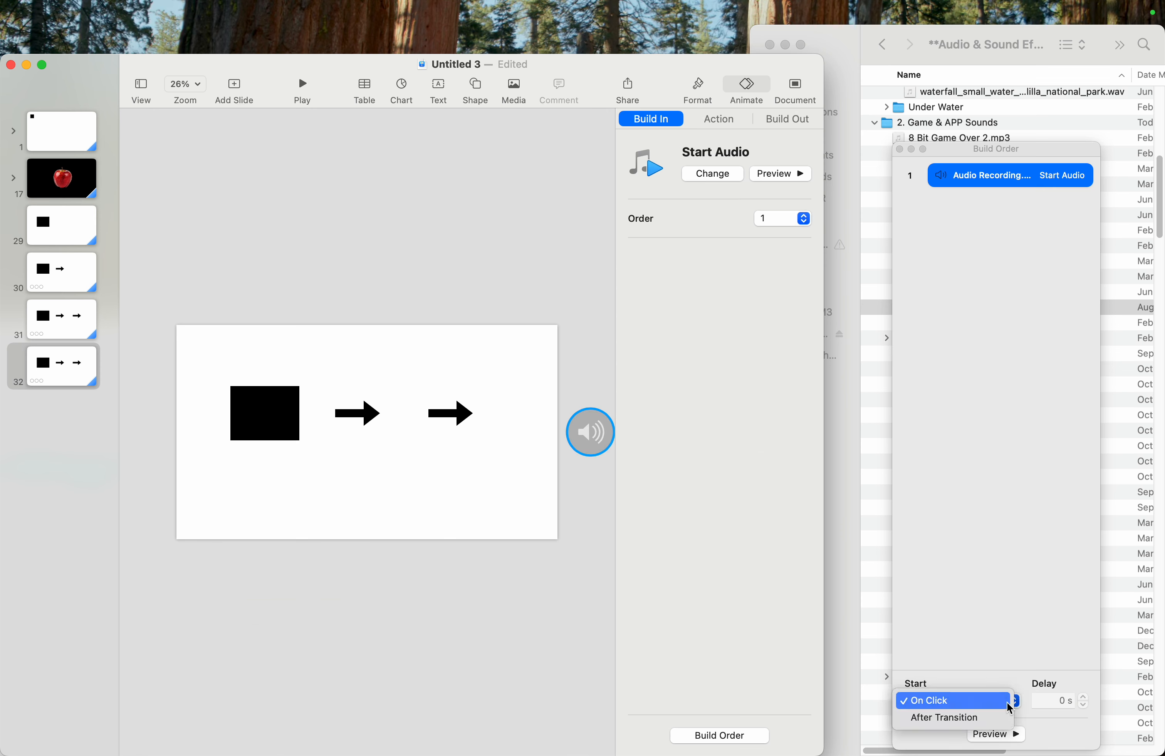
left_click(989, 718)
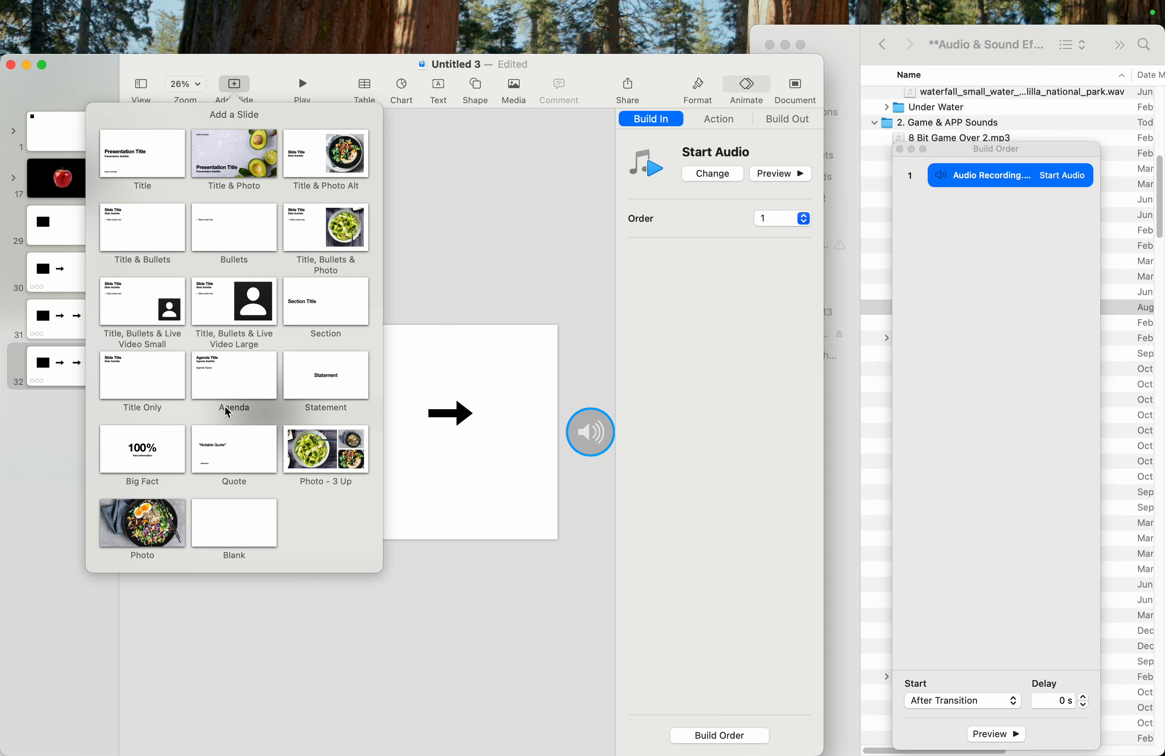
Add a Blank slide after slide 32 and place a row of four small black squares across it
left_click(236, 534)
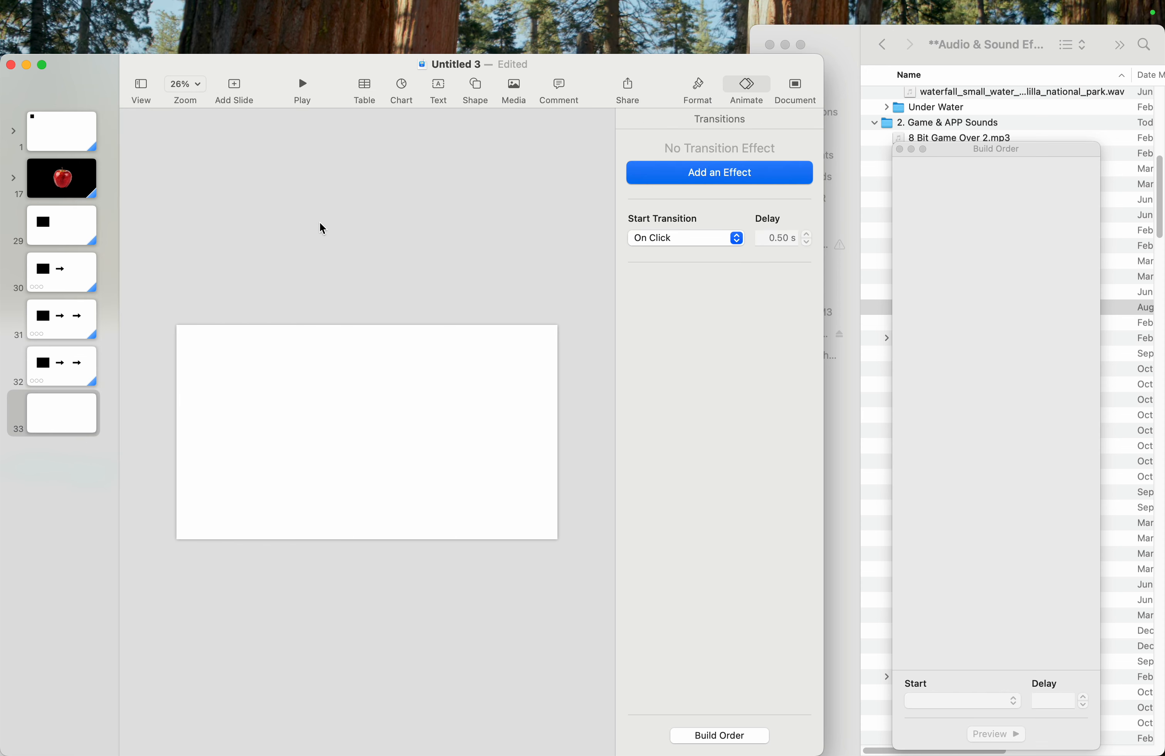
left_click(466, 88)
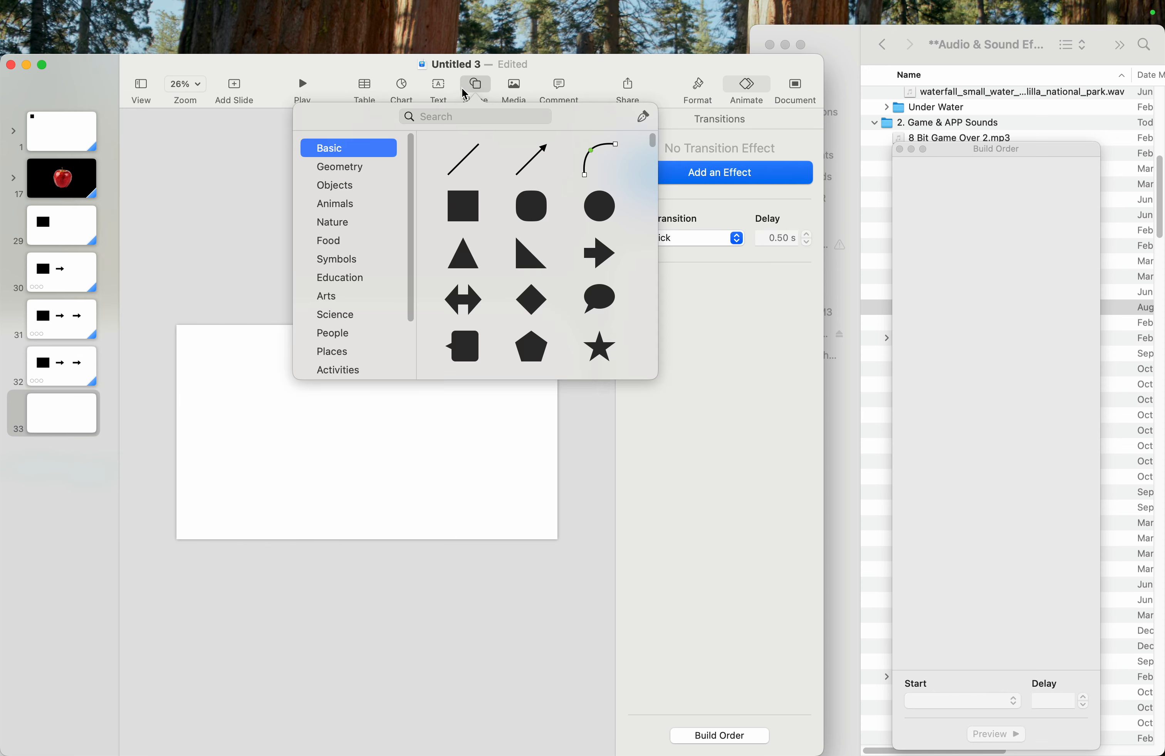
left_click(474, 210)
left_click_drag(369, 433, 432, 408)
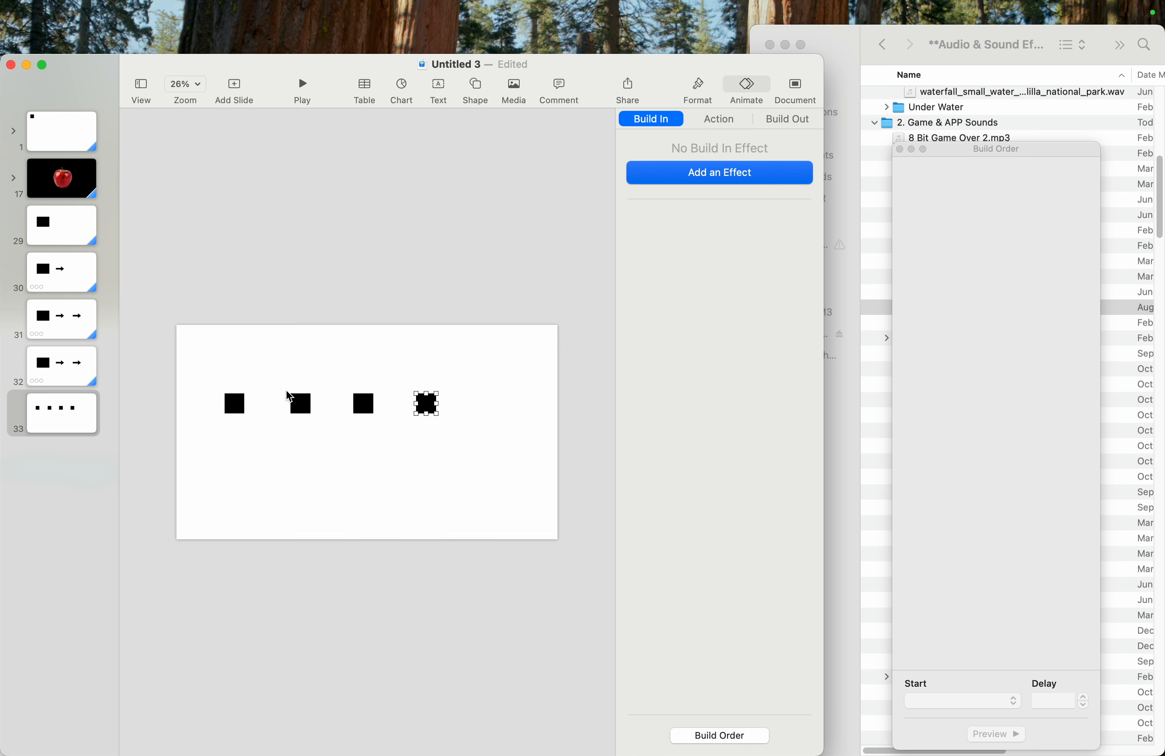
left_click(254, 357)
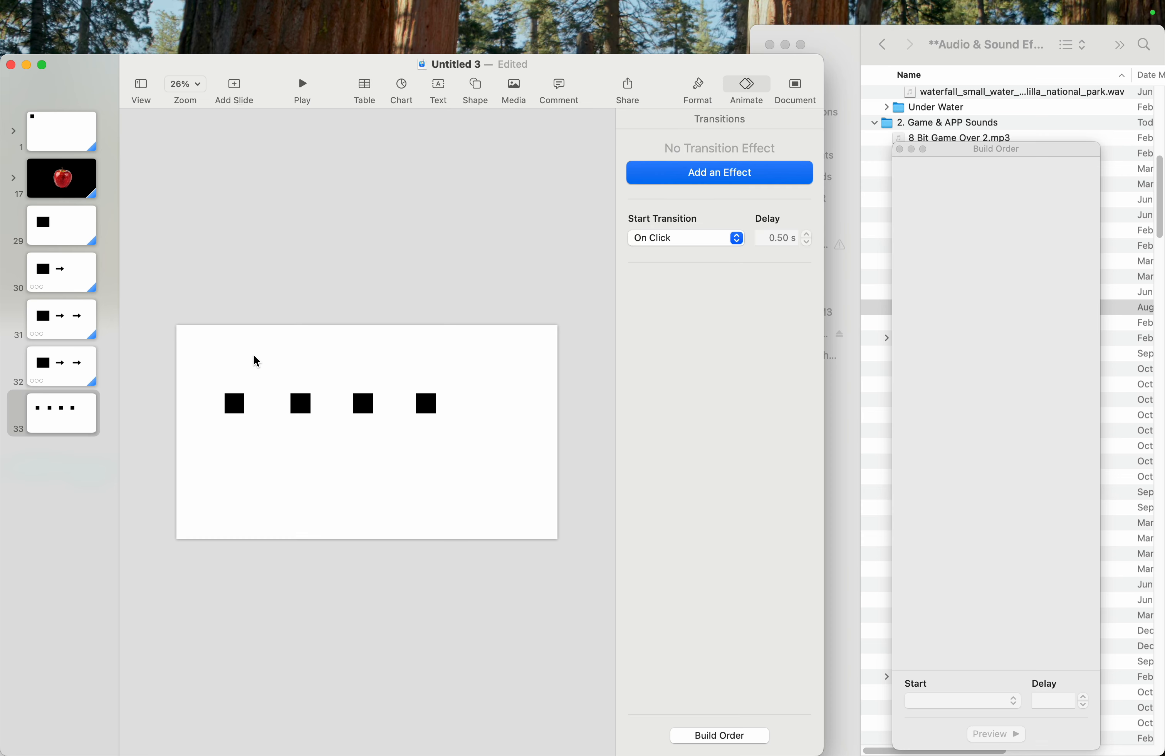
left_click(238, 403)
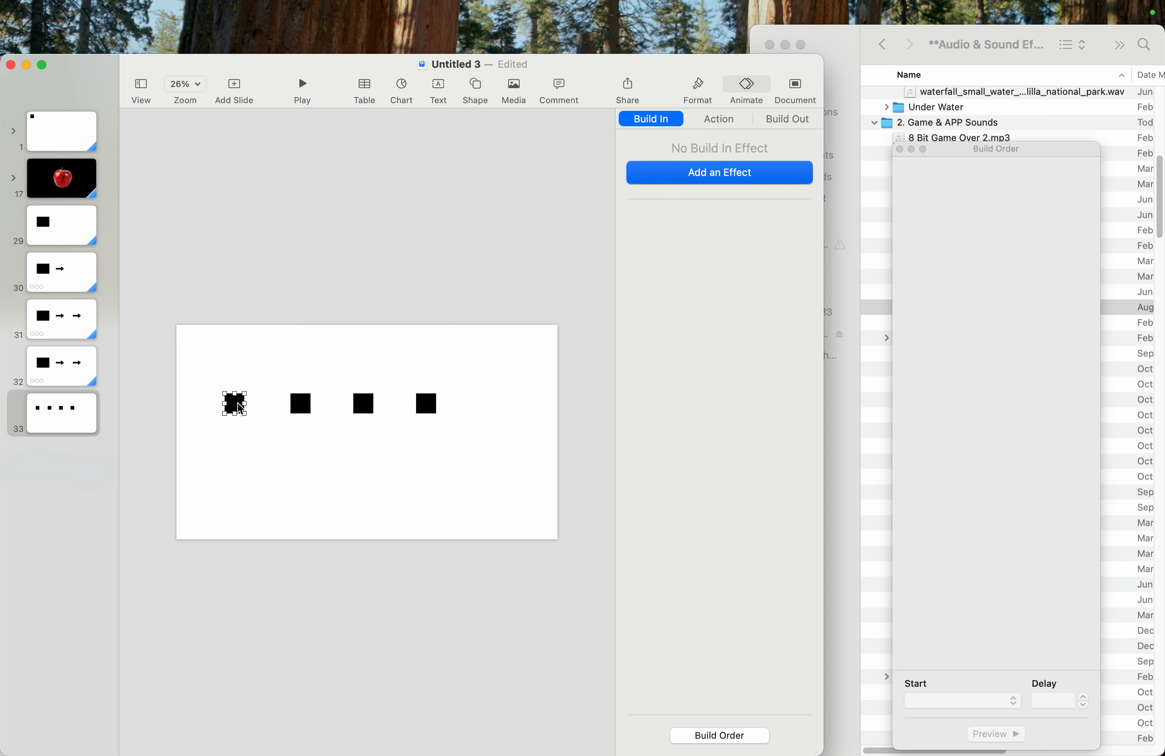
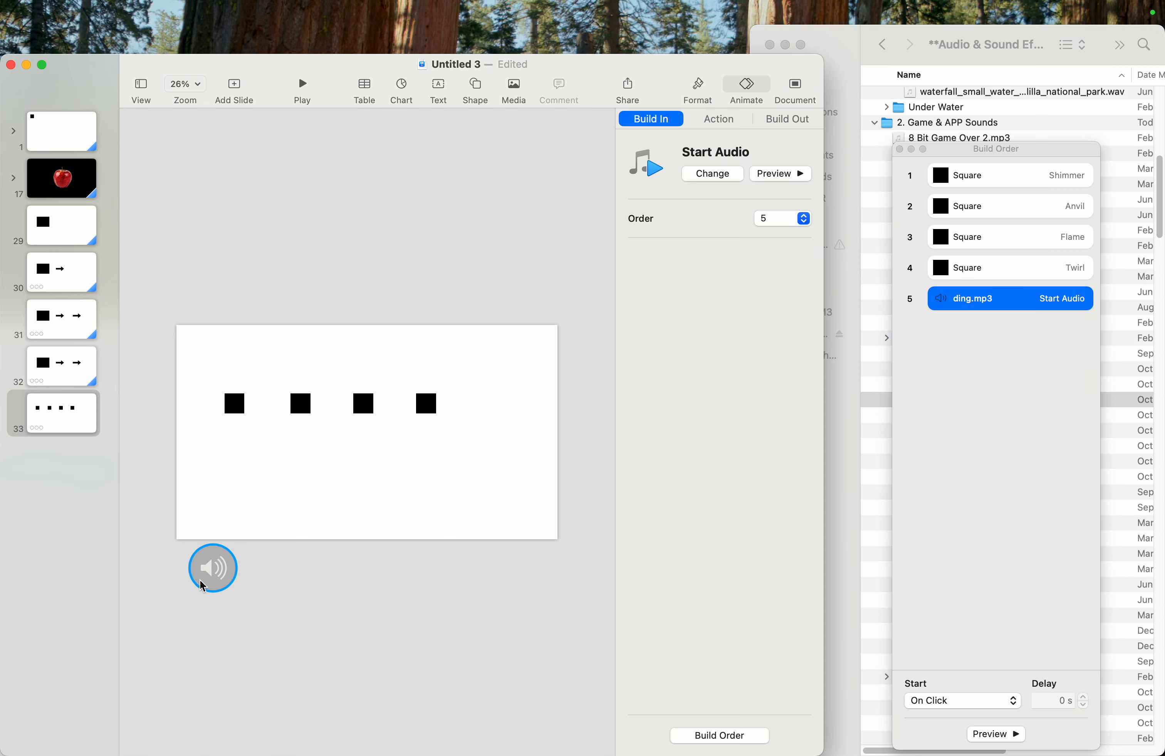
Add Friendly Confirm Button.wav from the Finder sound folder below slide 33, to the right of the ding.mp3 icon
mouse_move(215, 582)
left_mouse_down()
mouse_move(230, 521)
mouse_move(232, 553)
mouse_move(210, 579)
left_mouse_up()
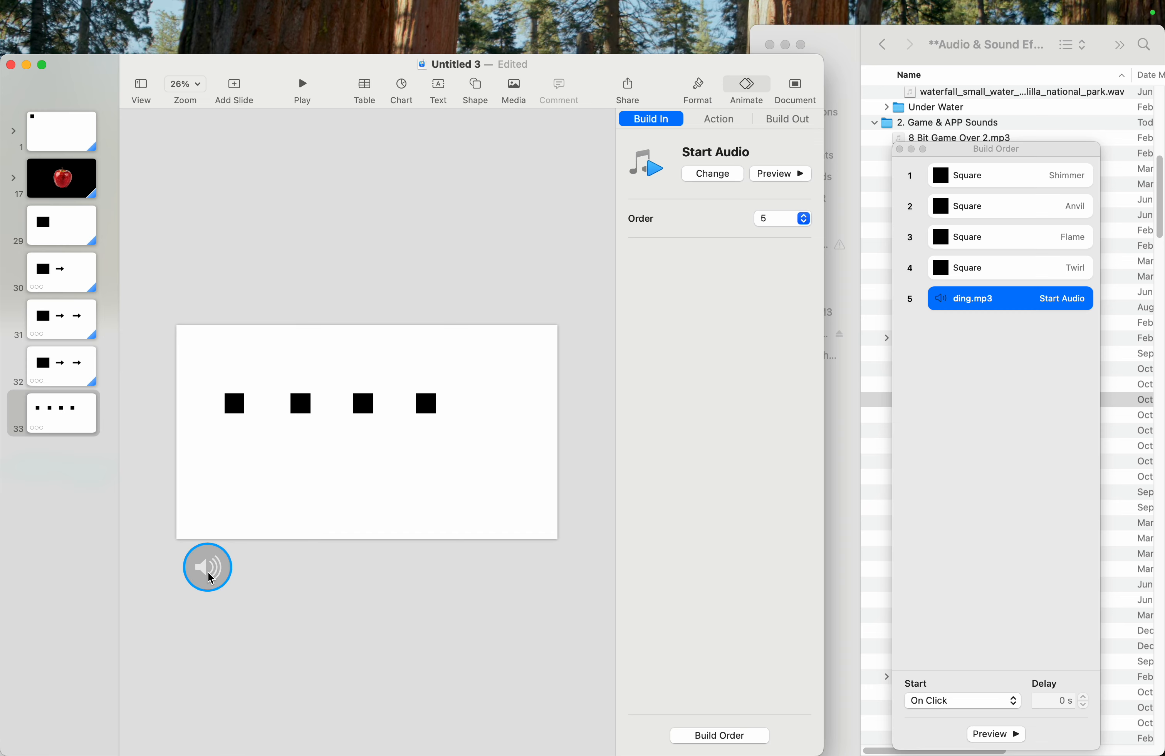
left_click(963, 63)
left_click_drag(950, 508, 284, 584)
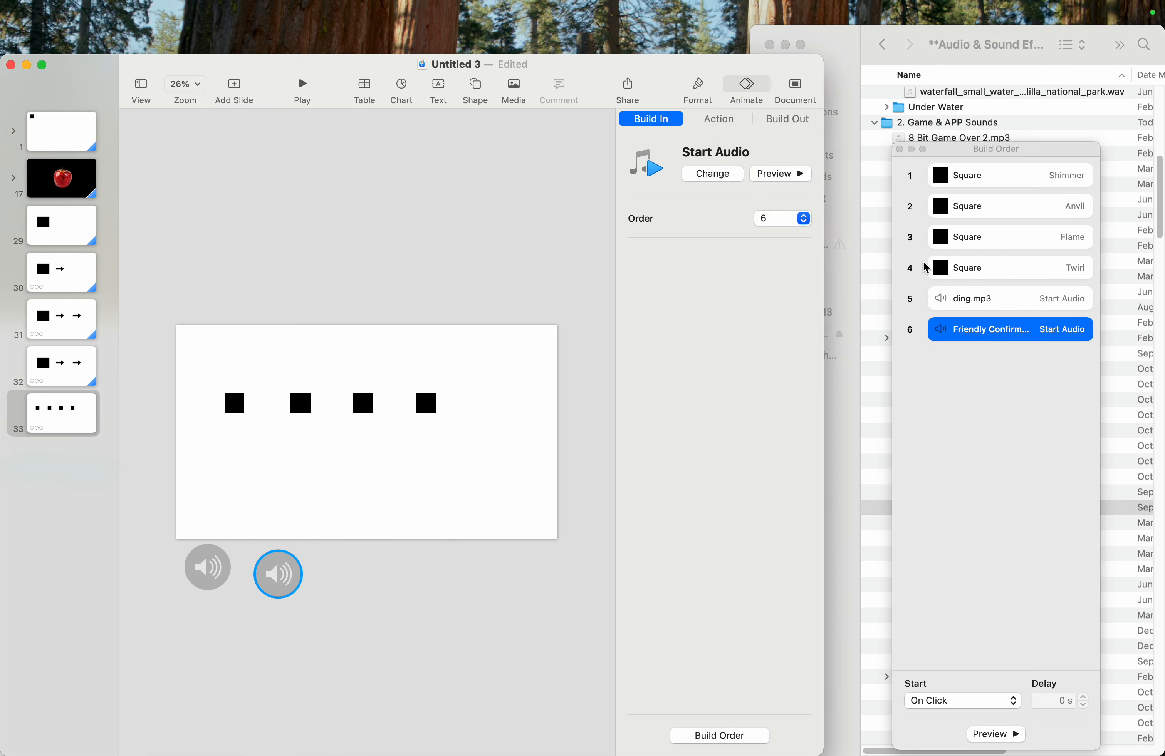
Add 8 Bit Game Success.mp3 and Level Up.mp3 from the Finder sound folder below slide 33, continuing the row of audio icons
left_click(973, 79)
left_click_drag(951, 172, 360, 608)
left_click(867, 194)
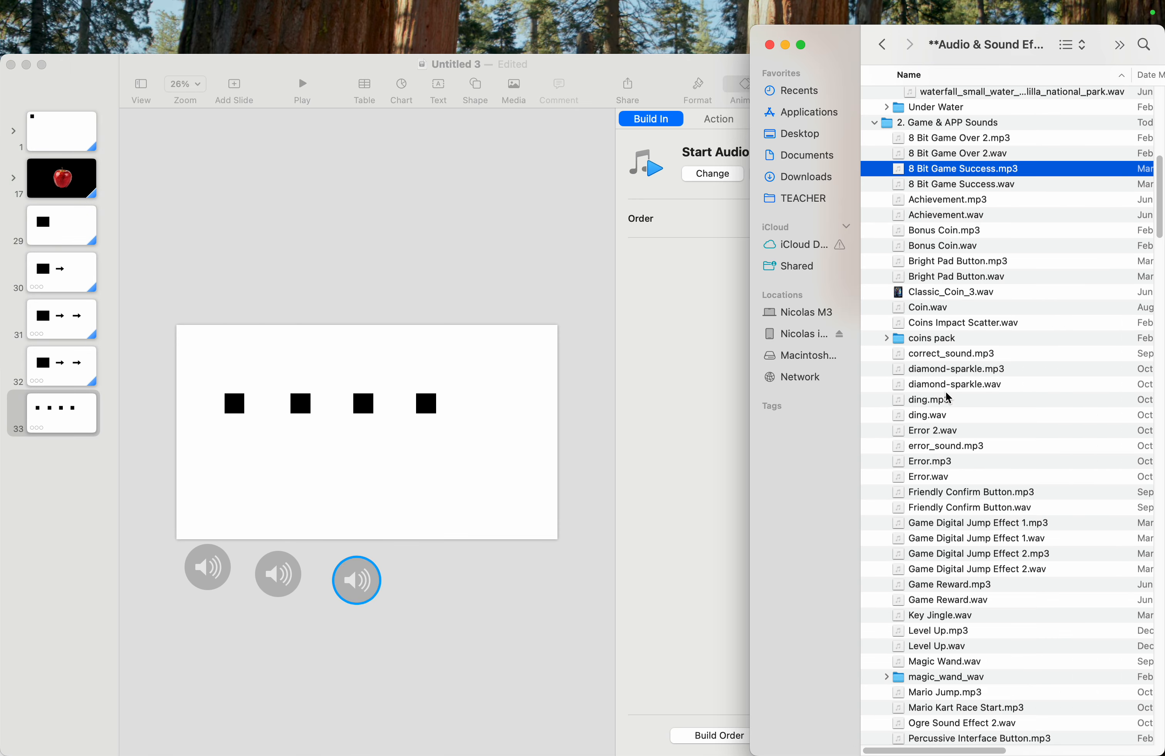
scroll(944, 483, "down", 5)
left_click_drag(939, 500, 451, 595)
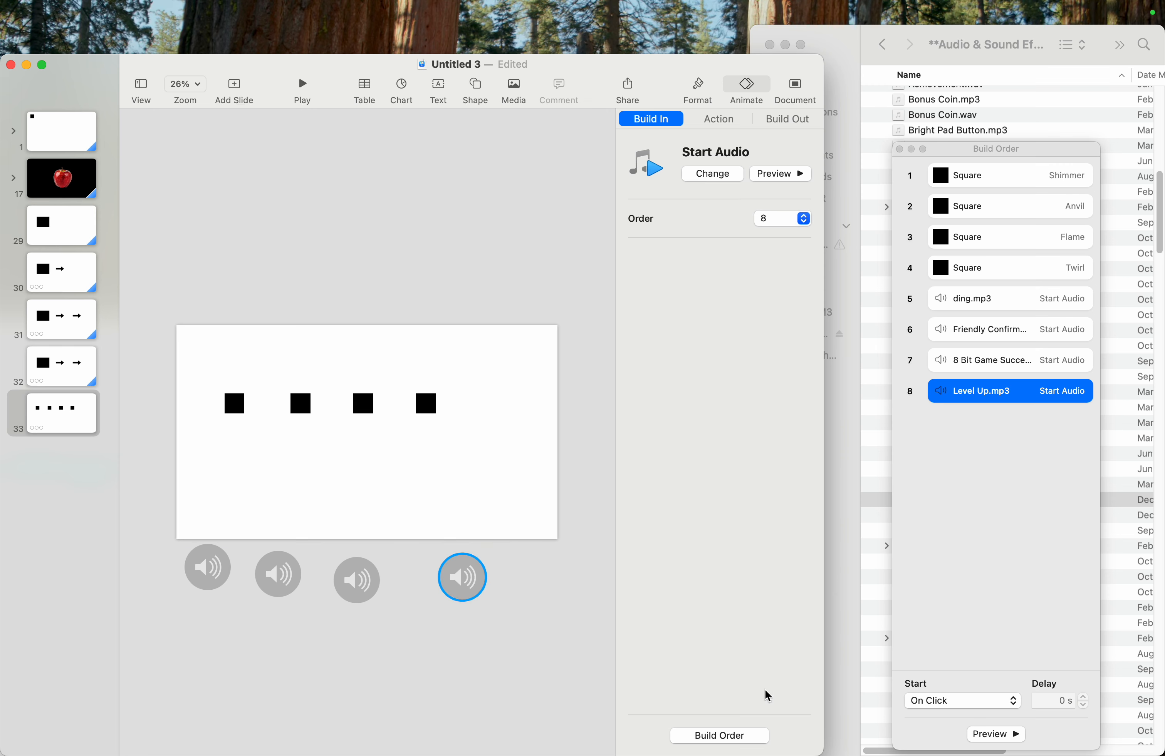
Reposition the Build Order window and step through the squares' builds on slide 33
left_click_drag(998, 146, 960, 129)
left_click(966, 154)
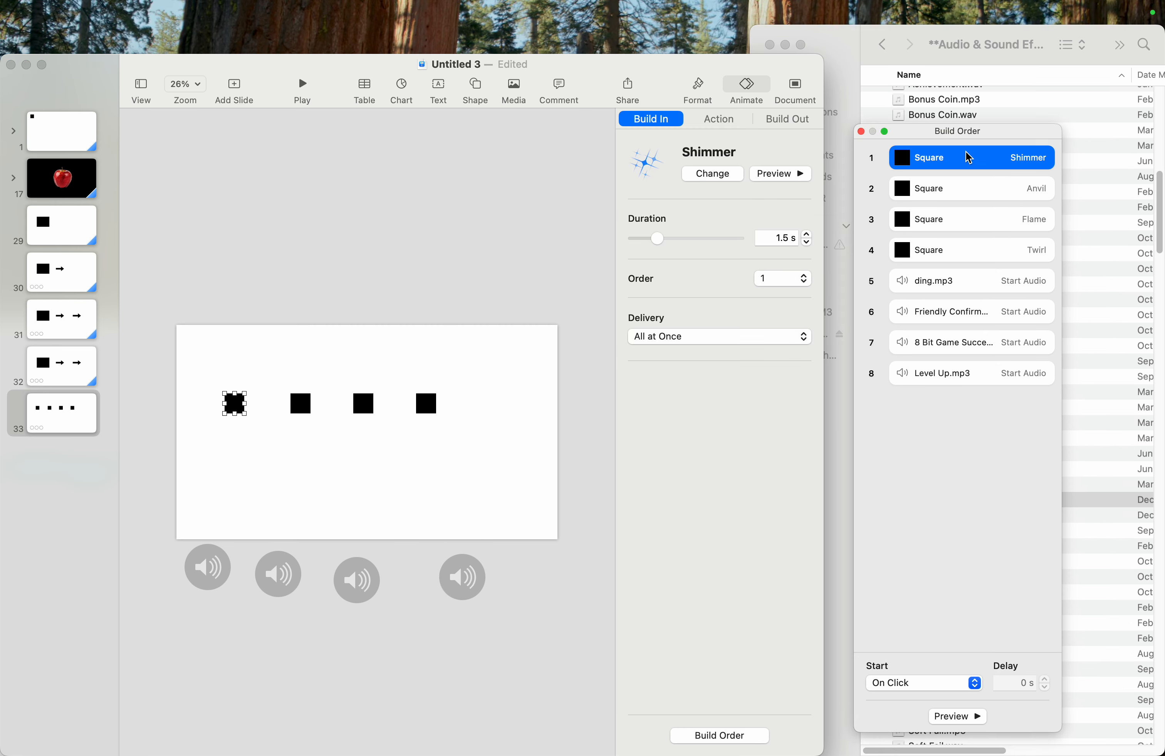
key("Down")
key("Down")
key("Down")
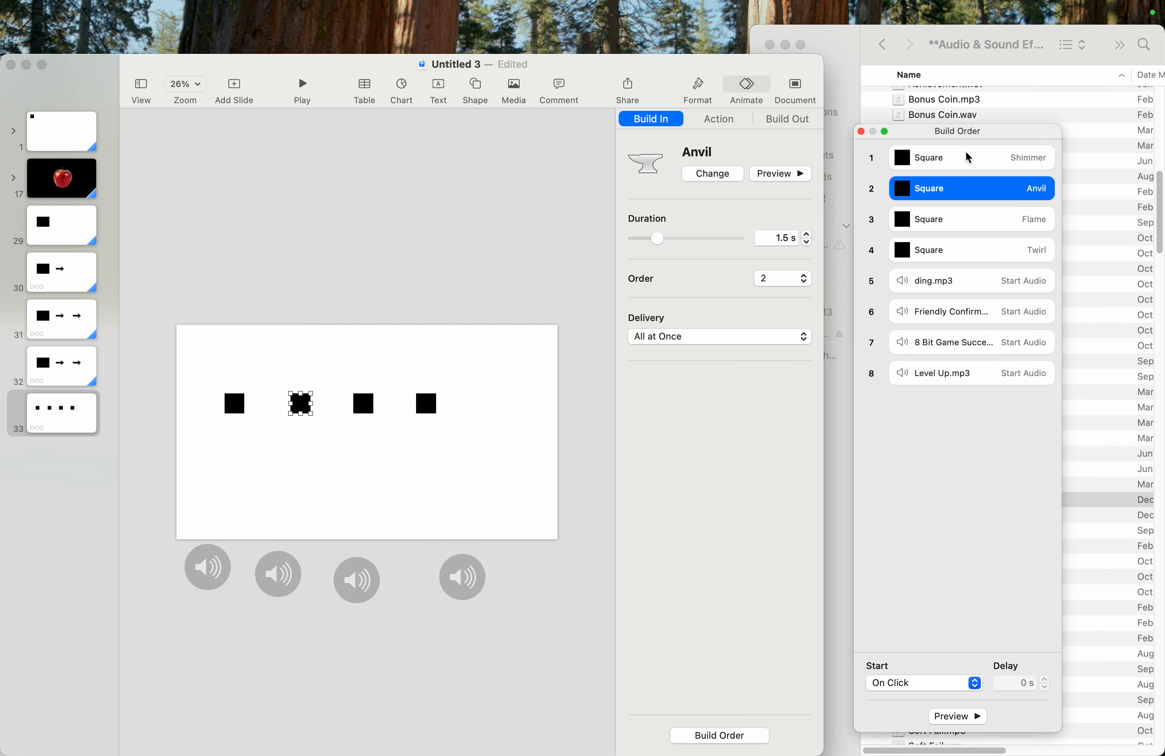
Set the first square's Shimmer build on slide 33 to start After Transition
key("Up")
key("Up")
key("Up")
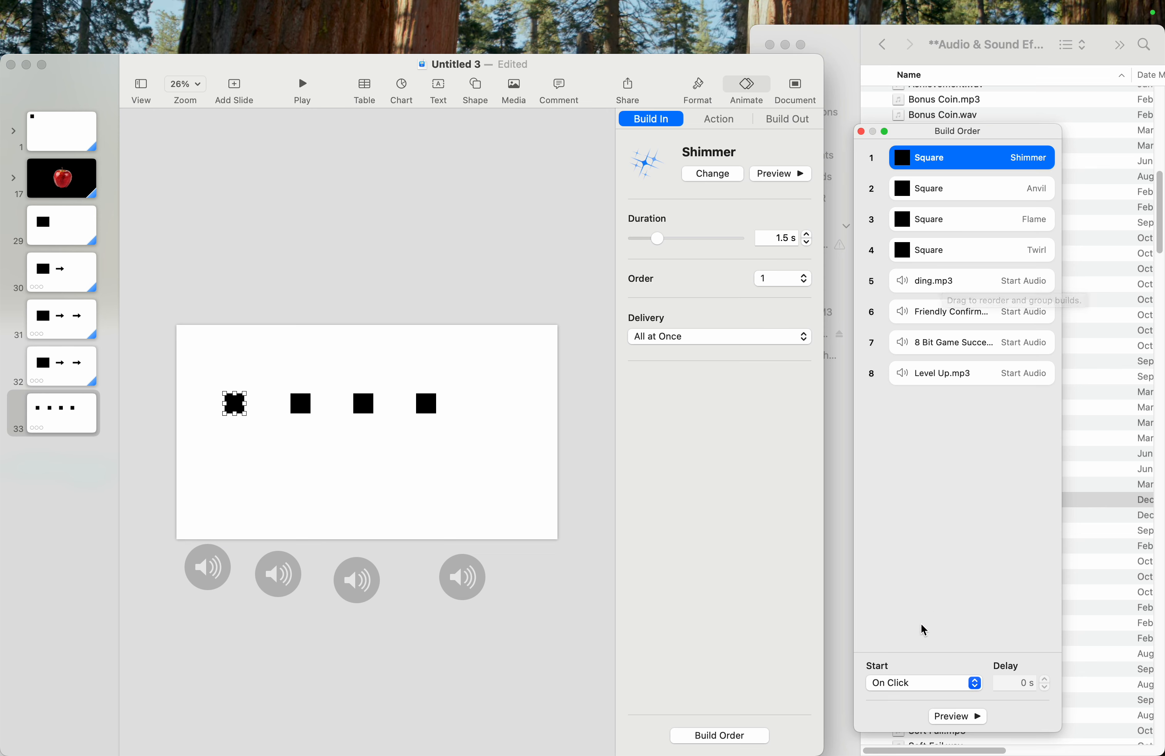
left_click(970, 684)
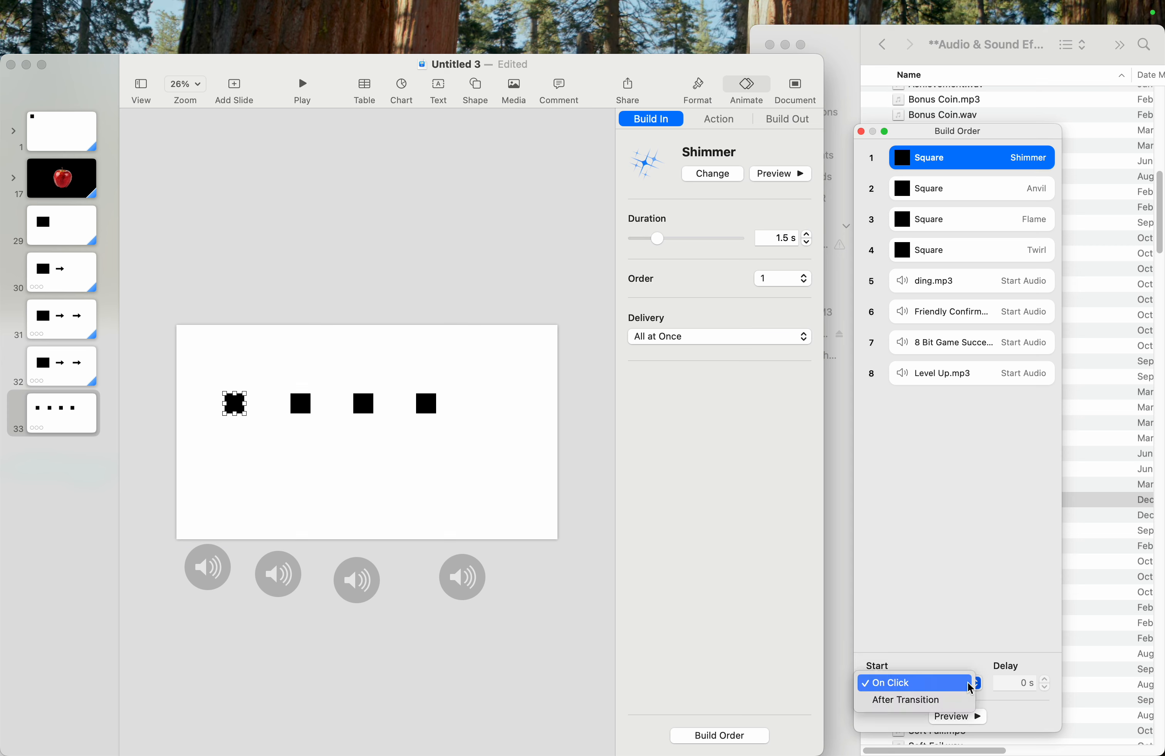
left_click(953, 700)
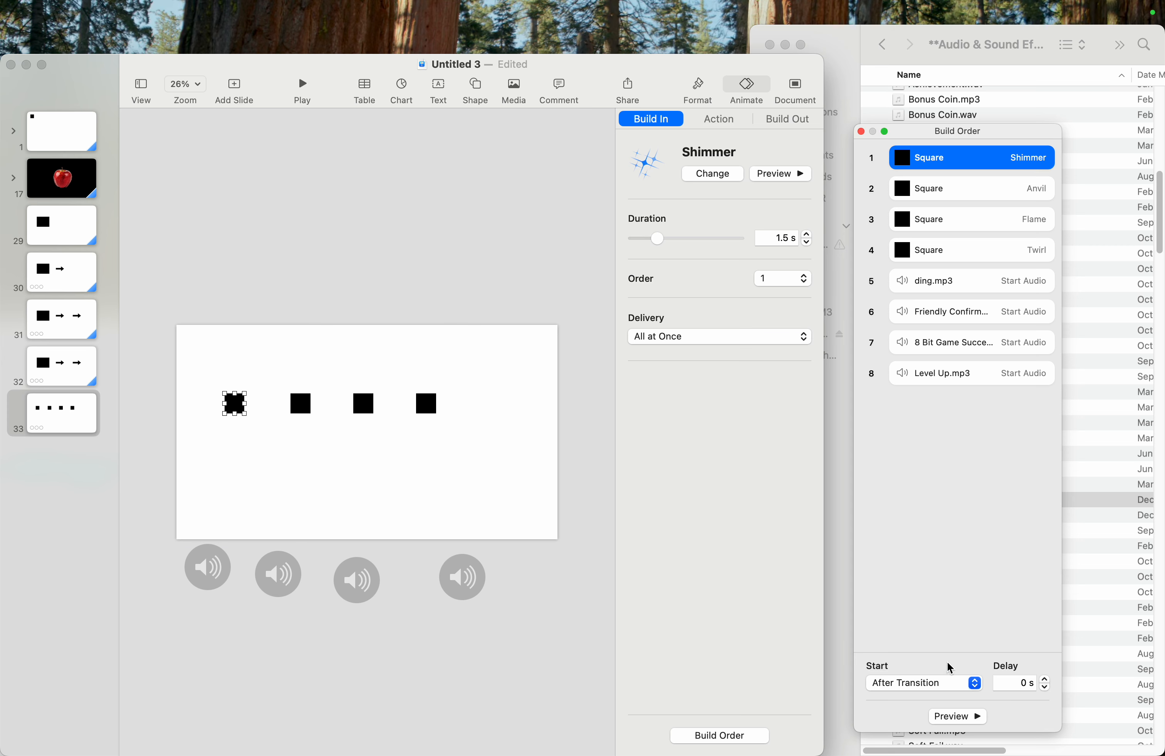
Check which audio icon below slide 33 belongs to each Start Audio build in the build order
left_click(942, 284)
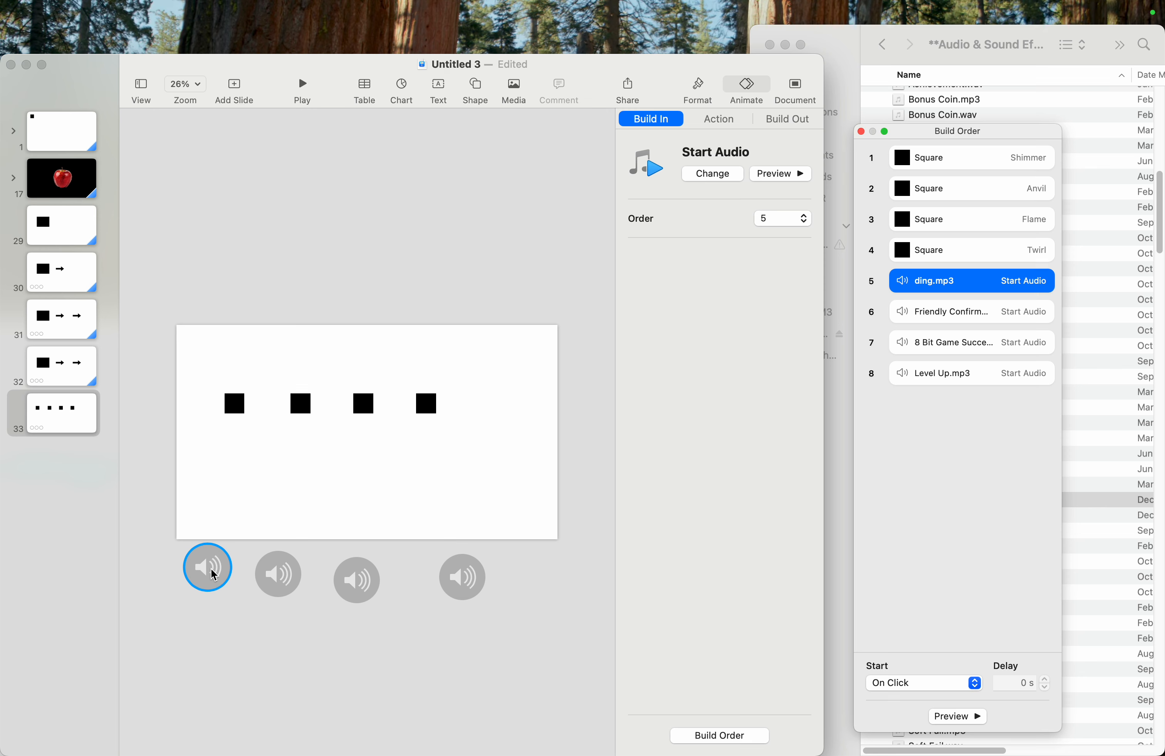
left_click(266, 571)
left_click(278, 572)
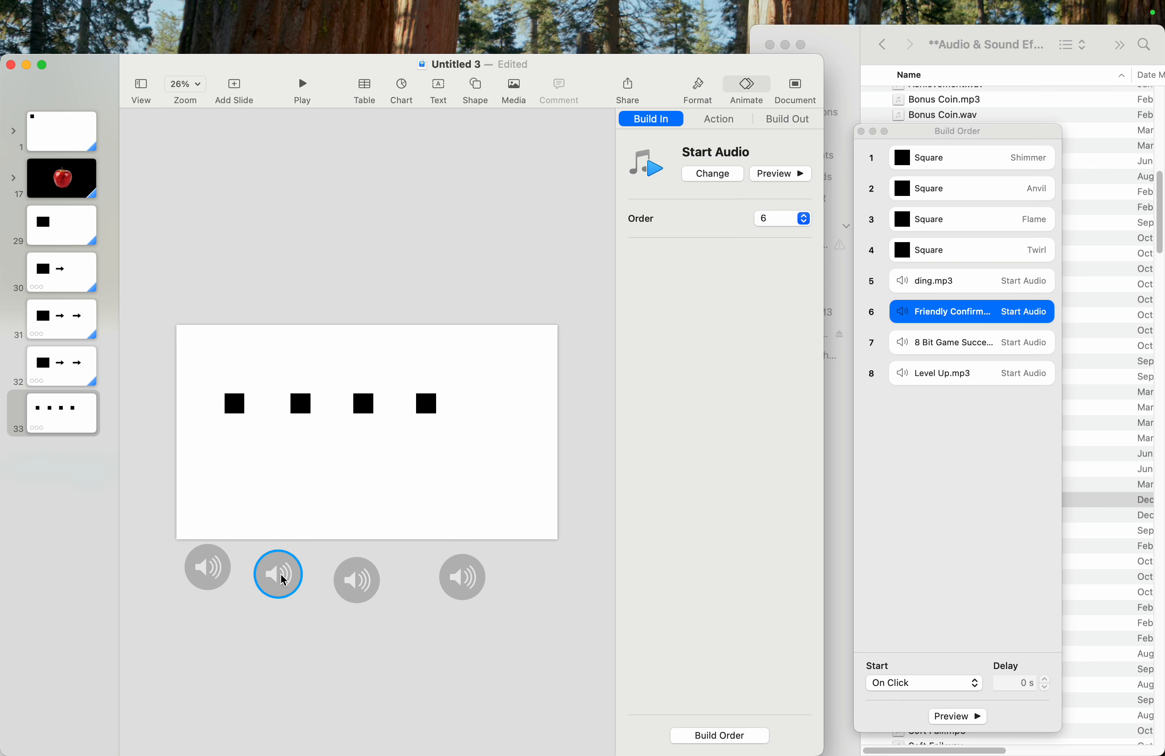
left_click(346, 581)
left_click(458, 584)
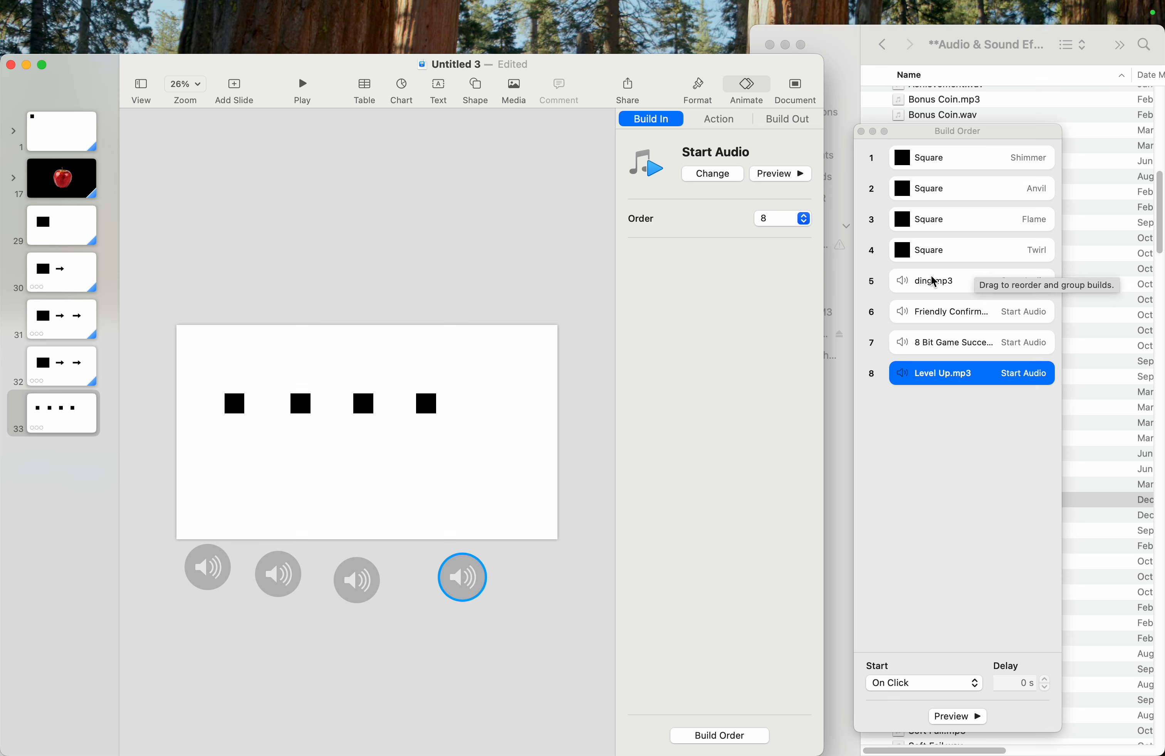
Group the ding.mp3 Start Audio build directly under the Shimmer build and set it to start With Build 1
left_click(943, 285)
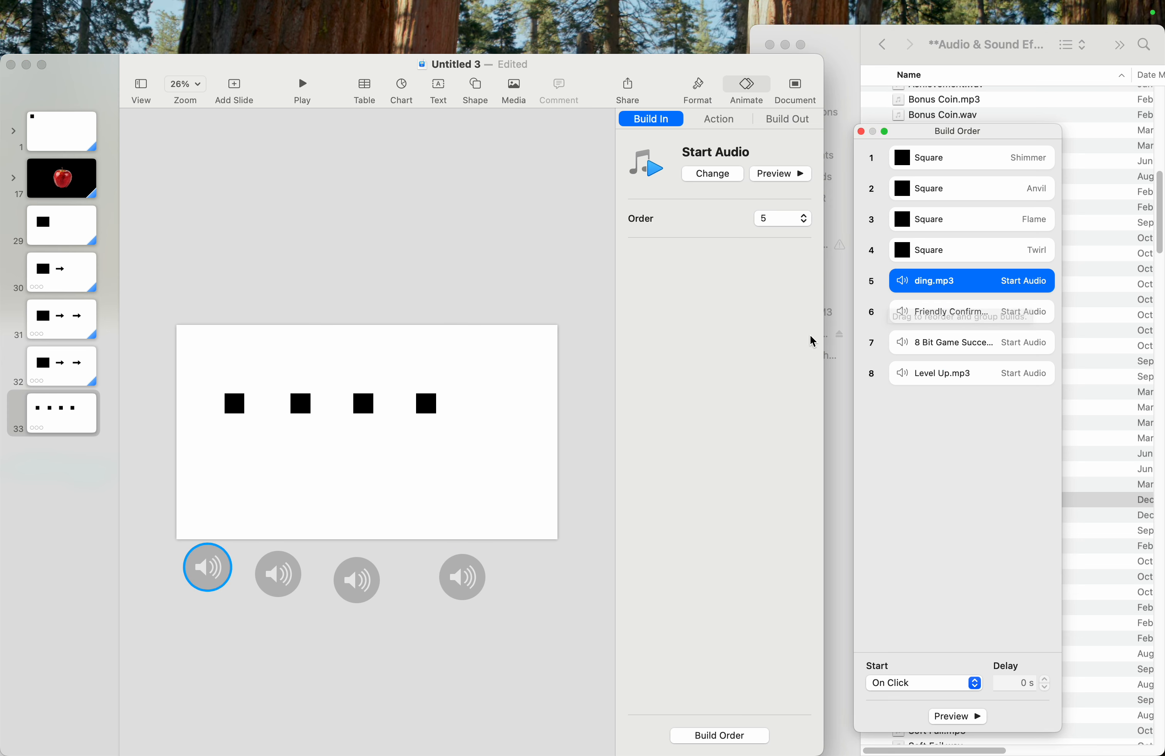
left_click_drag(929, 293, 945, 172)
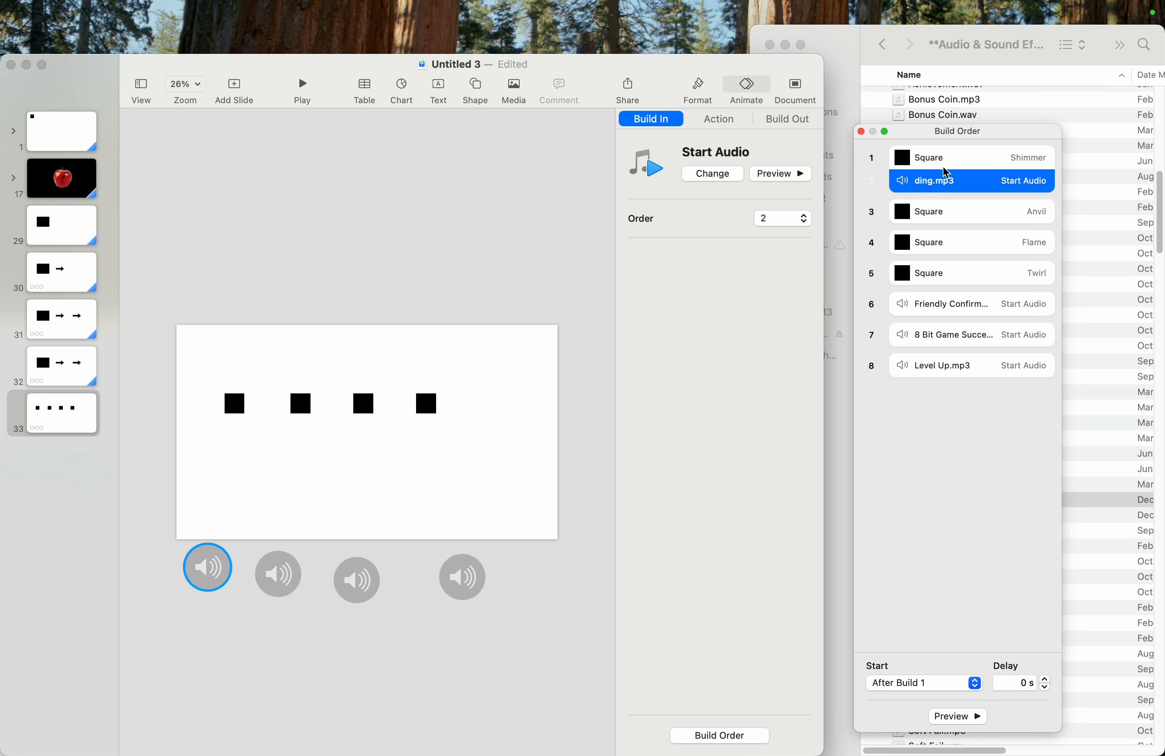
left_click(945, 160)
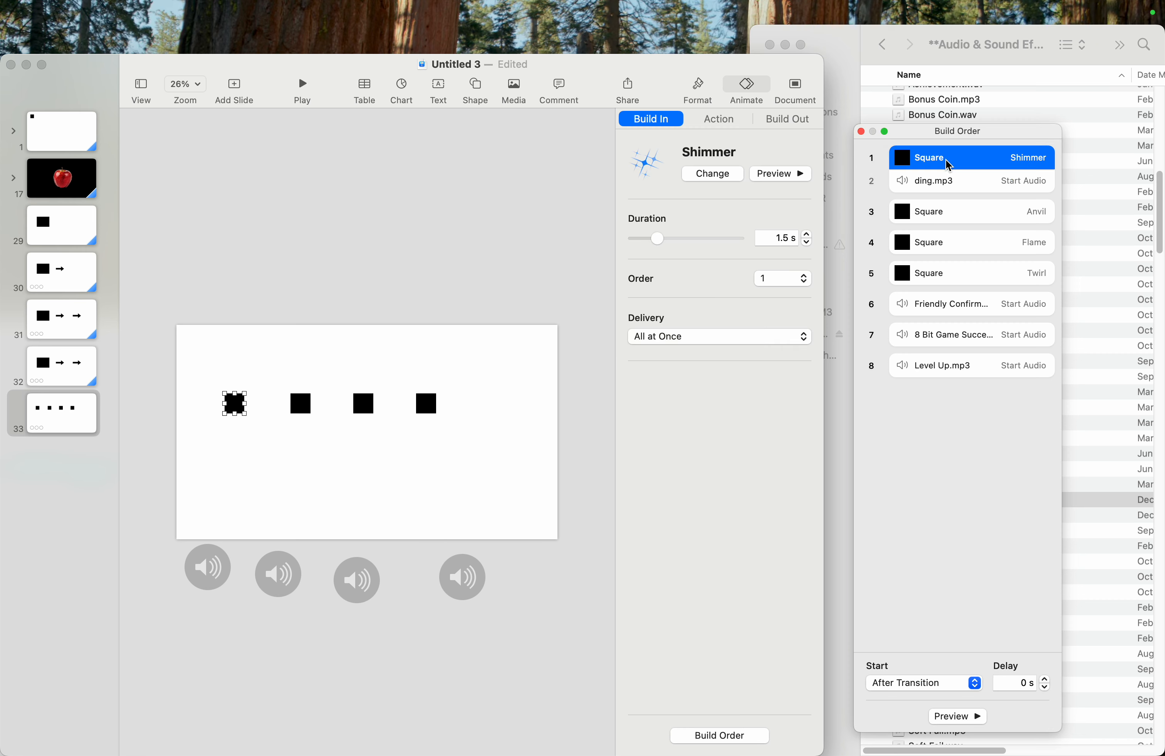
left_click(943, 180)
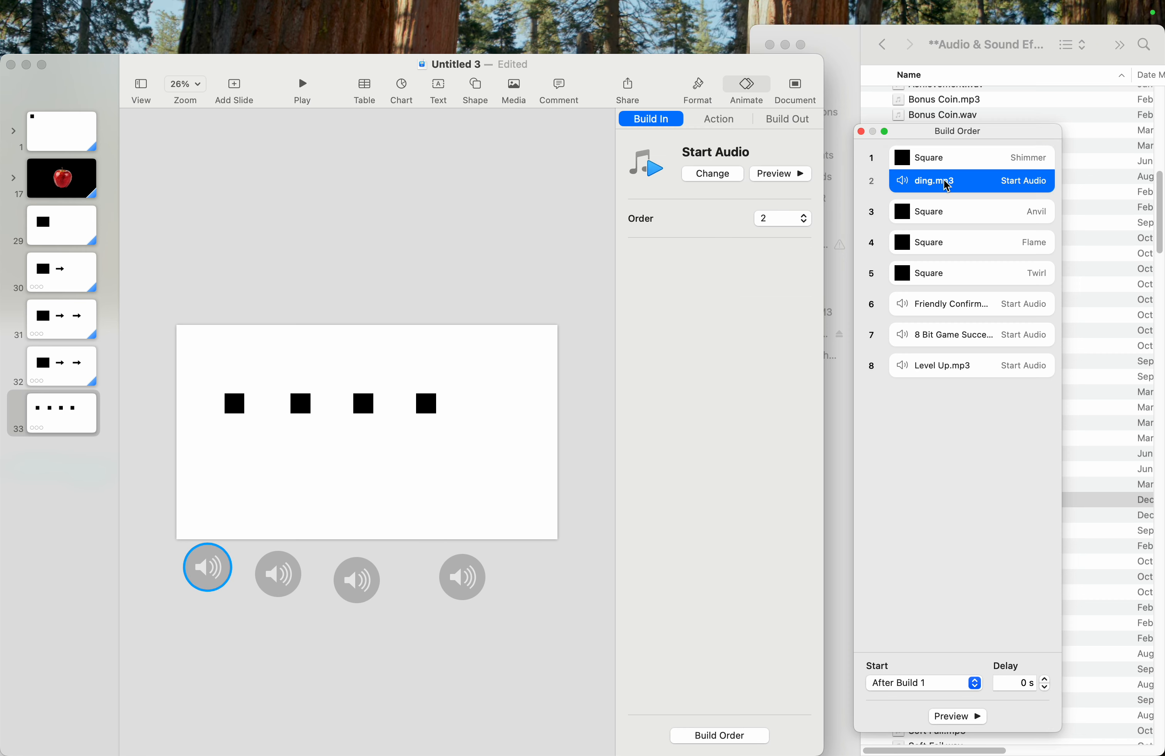
left_click(974, 683)
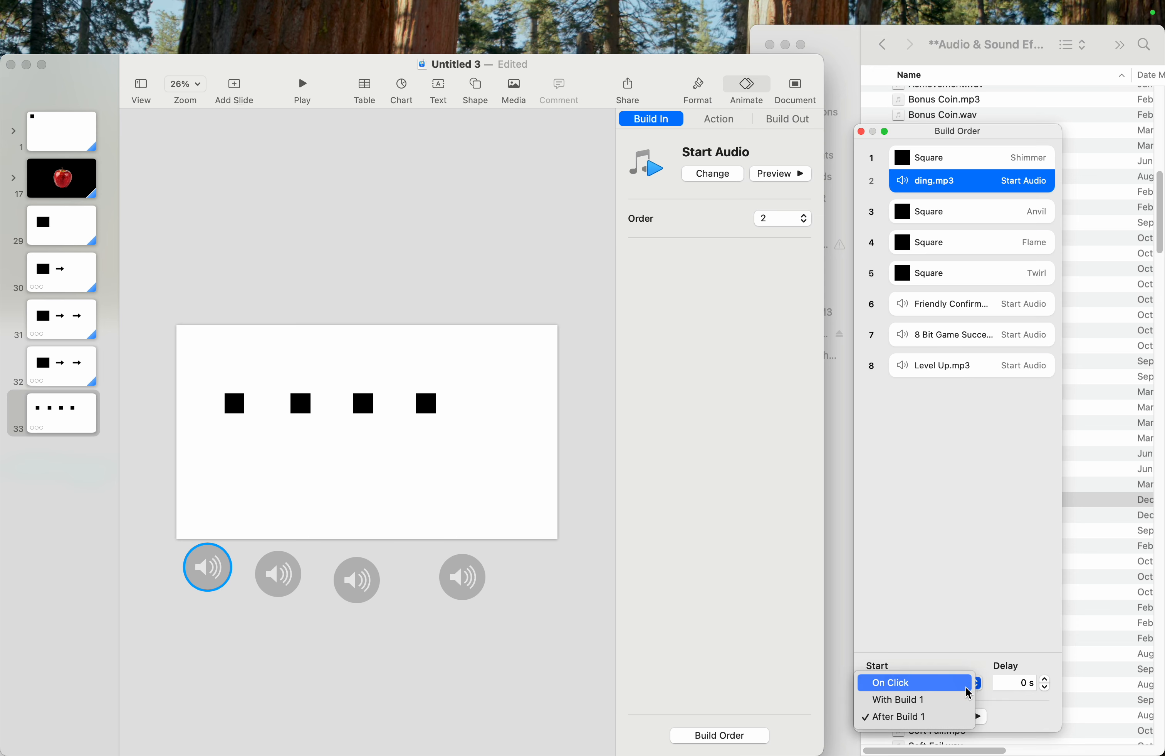
left_click(958, 702)
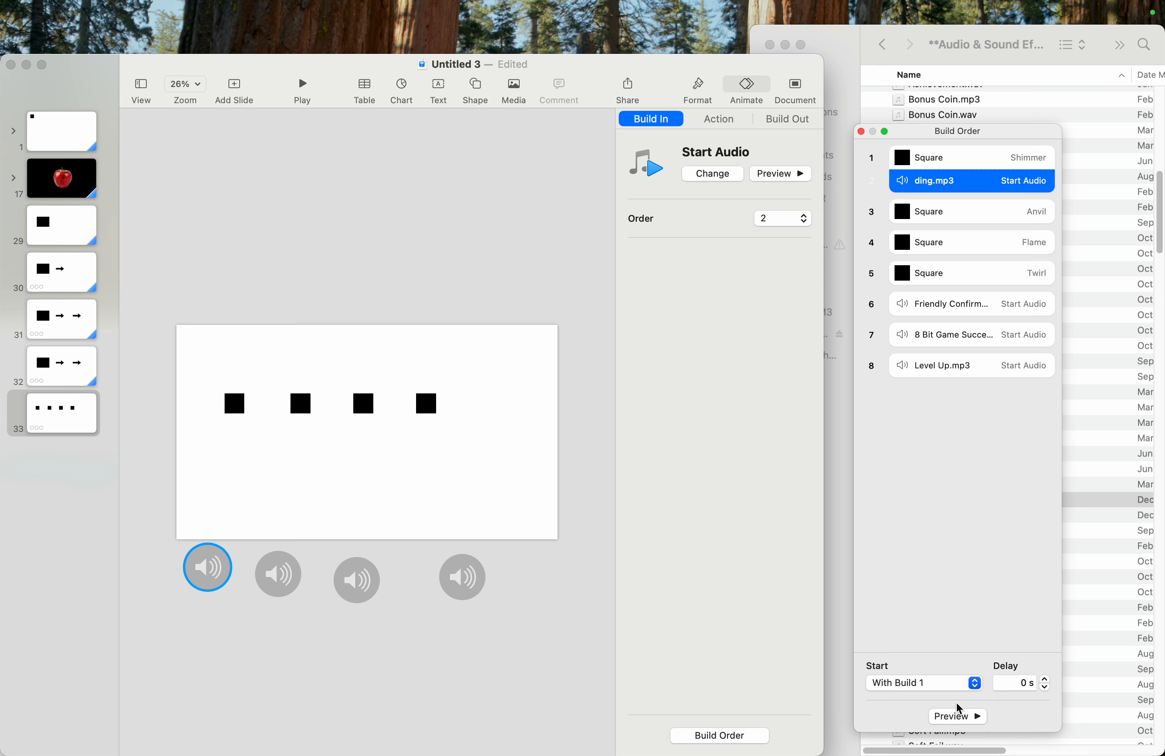
Play slide 33 to check the Shimmer build together with its ding sound, and exit the slideshow
left_click(308, 87)
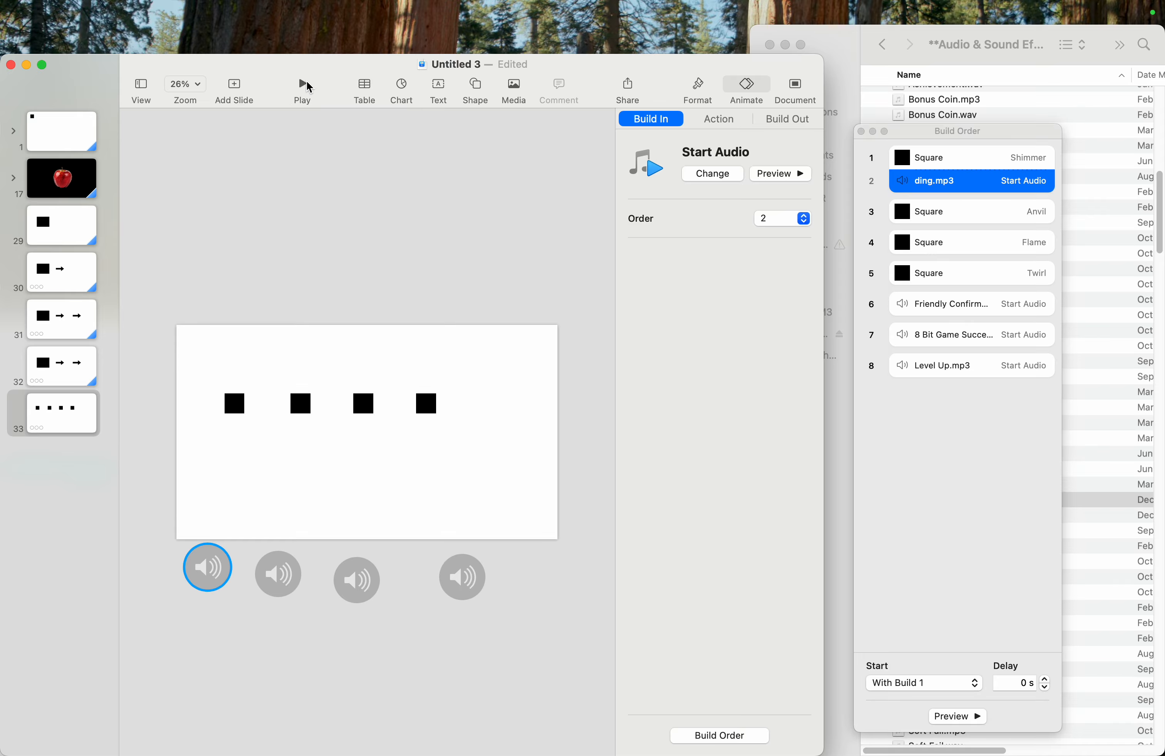
left_click(308, 87)
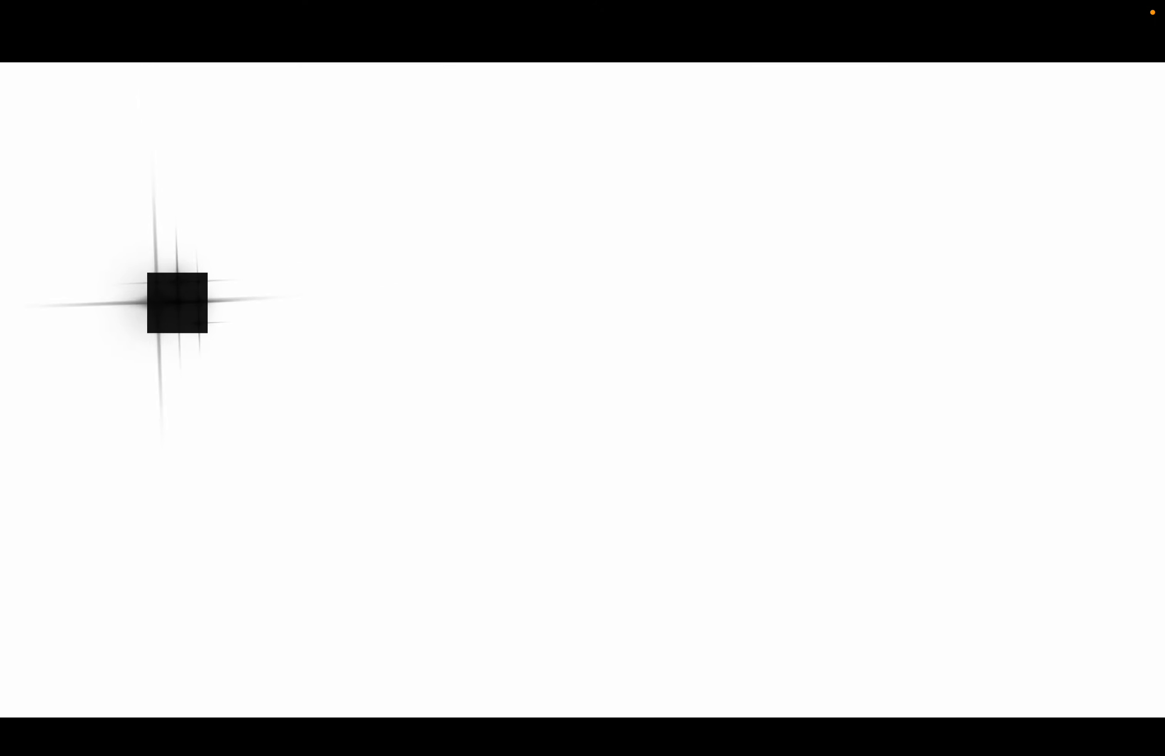
key("Escape")
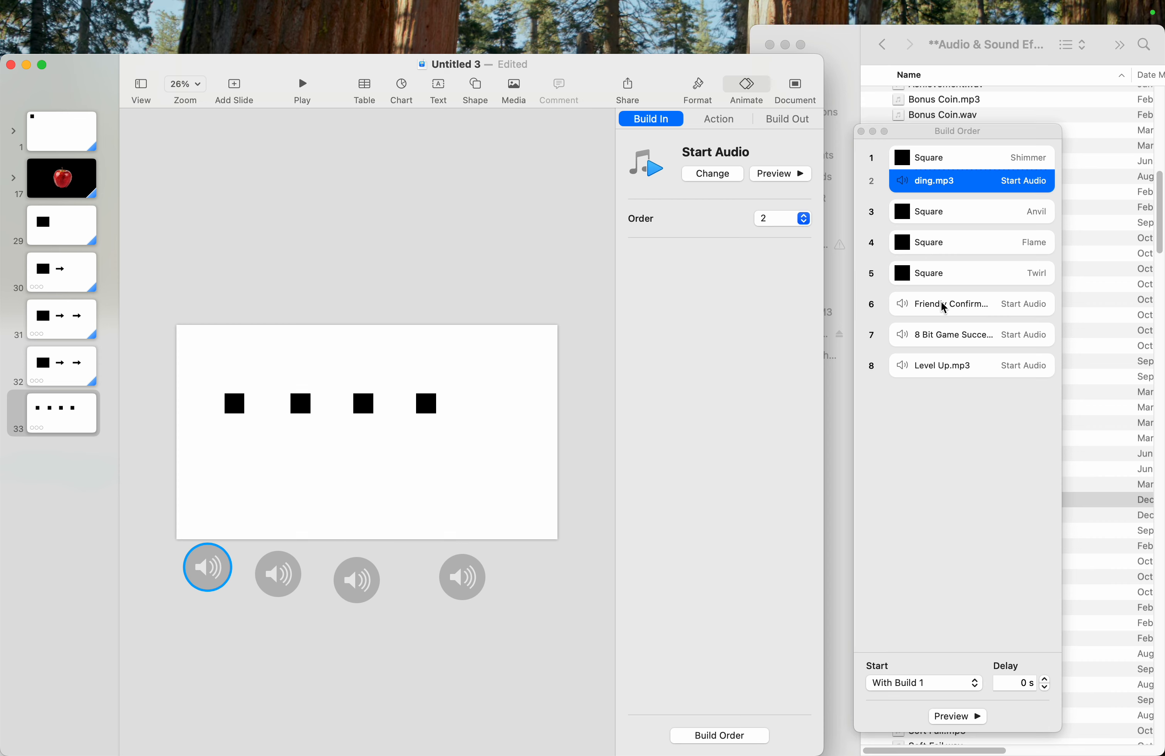
Group the Friendly Confirm Button.wav build under the Anvil build and set it to start With Build 3
left_click(952, 307)
left_click_drag(954, 307, 950, 231)
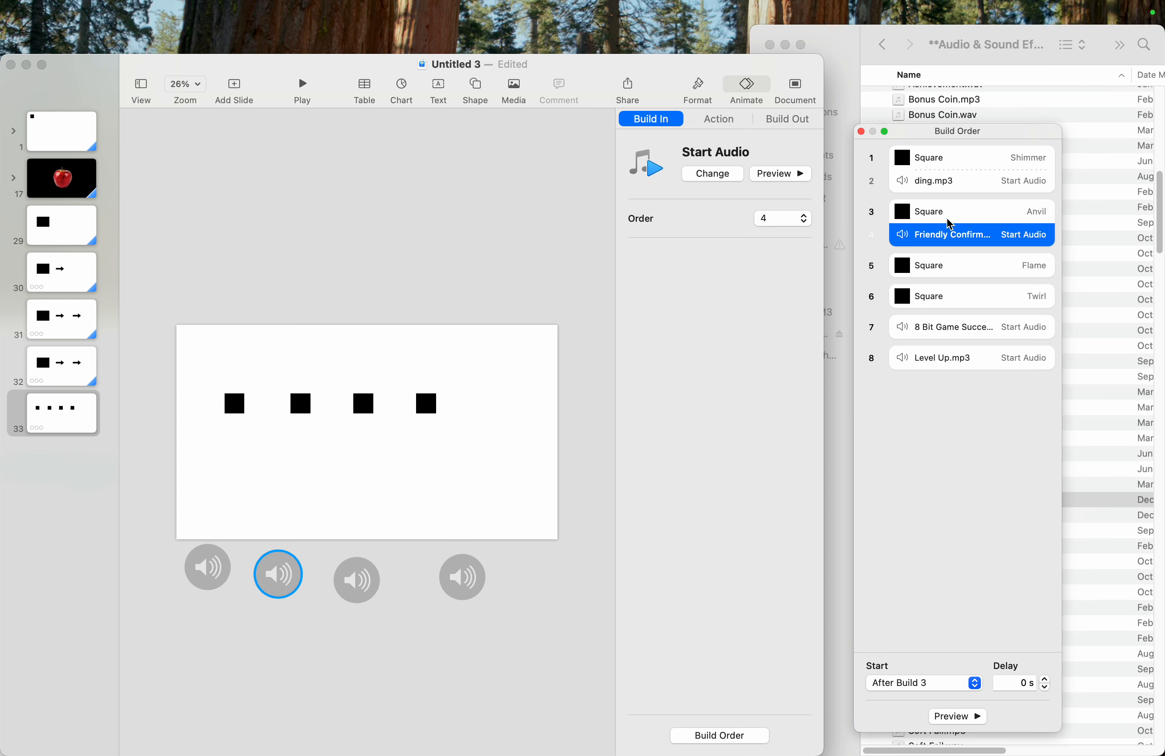
left_click(960, 687)
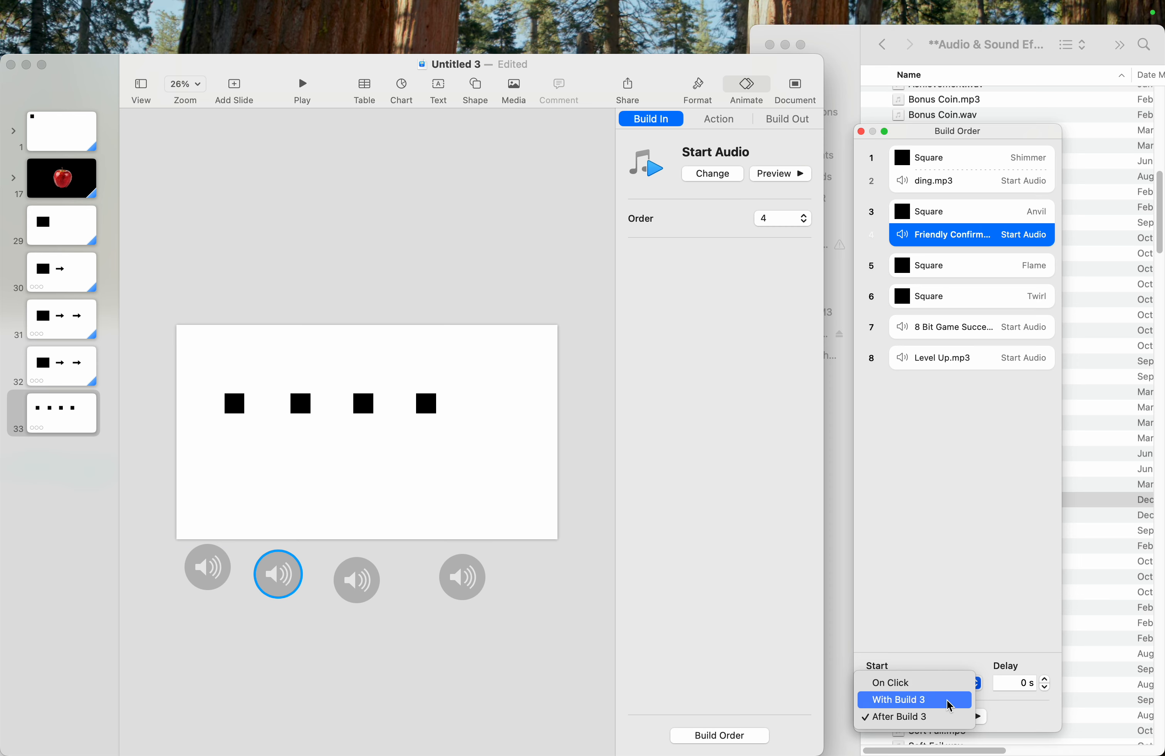
left_click(960, 700)
Group the 8 Bit Game Success.mp3 build under the Flame build and set it to start With Build 5
left_click(963, 330)
left_click_drag(963, 331, 952, 285)
left_click(952, 681)
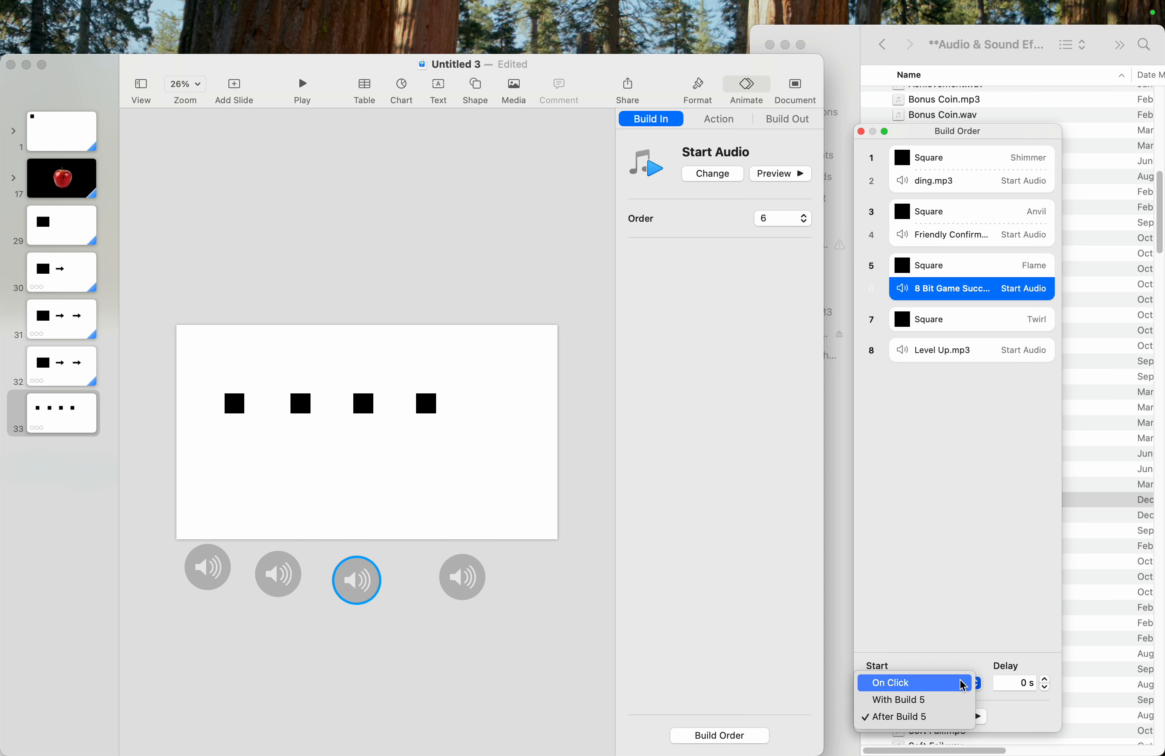
left_click(949, 704)
Group the Level Up.mp3 build under the Twirl build, starting With Build 7, and play slide 33 to check all four pairs
left_click_drag(950, 354, 950, 328)
left_click(958, 346)
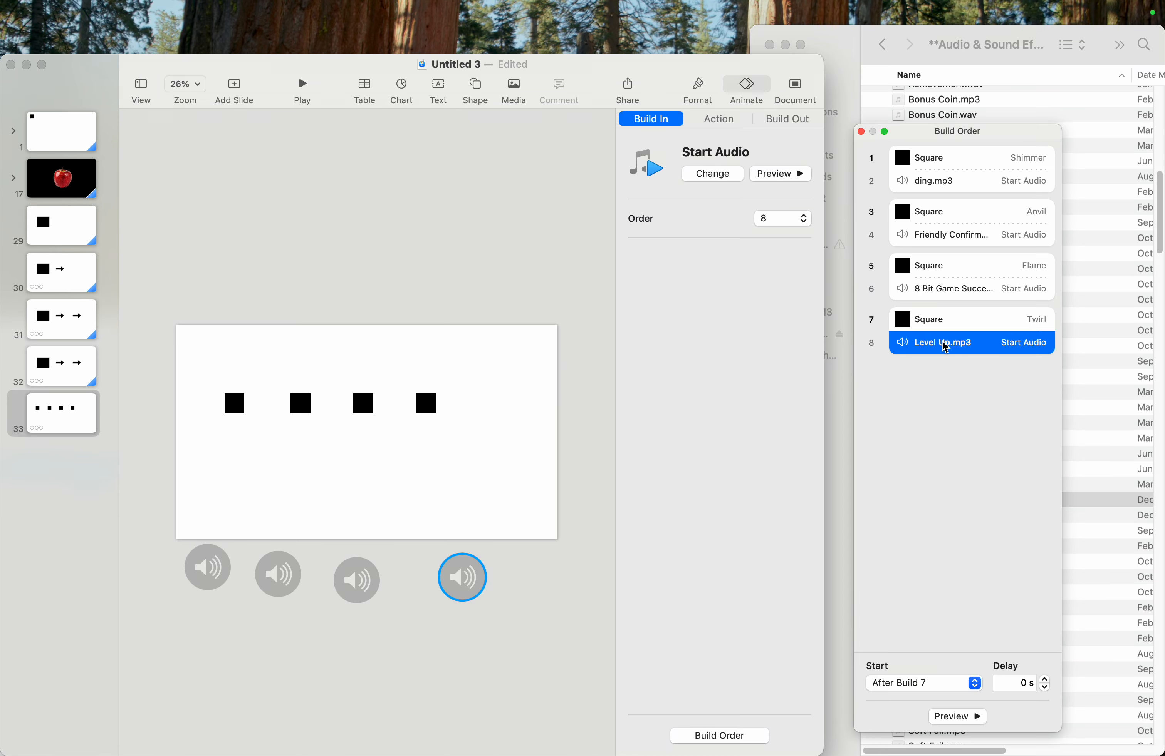
left_click(956, 683)
left_click(940, 700)
left_click(307, 84)
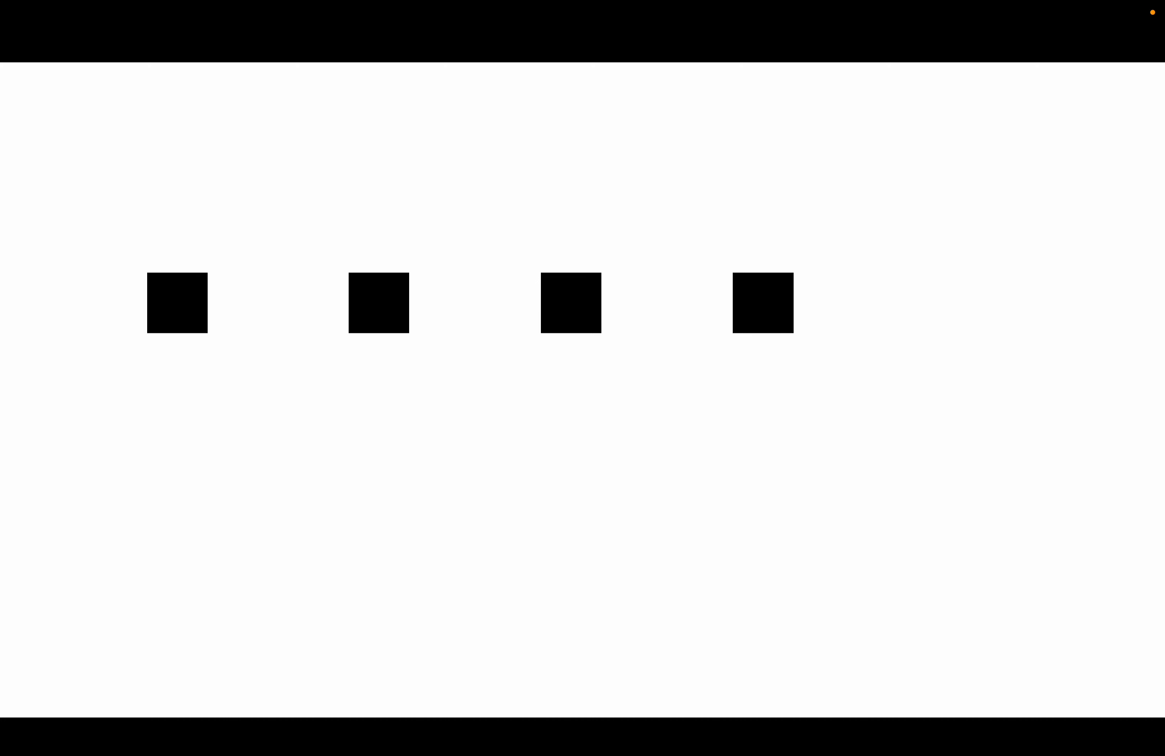
key("Escape")
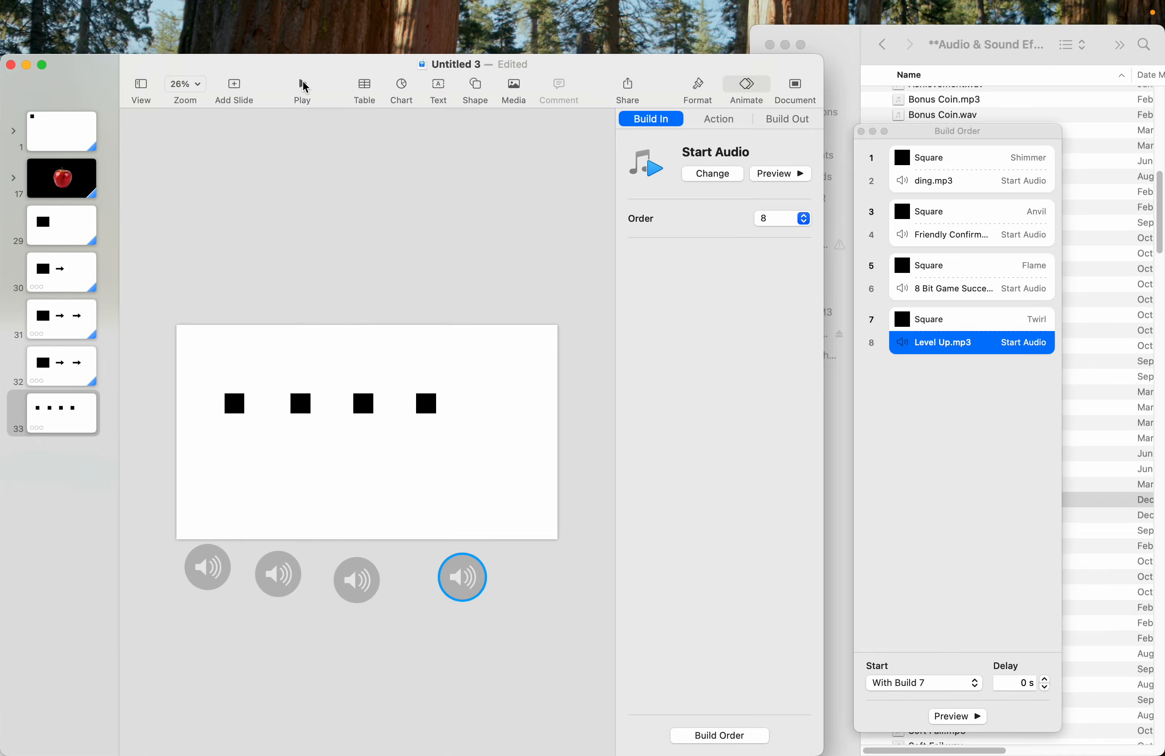
Set the second square's Anvil build to start automatically After Build 2
left_click(974, 218)
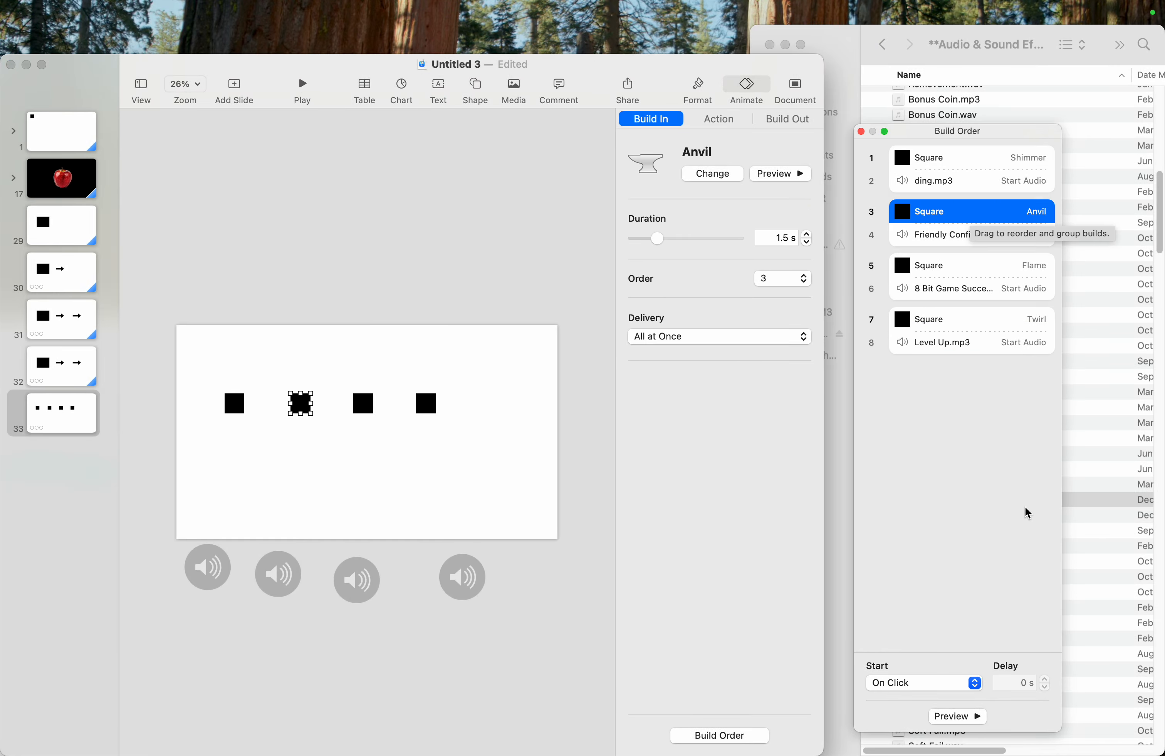
left_click(970, 685)
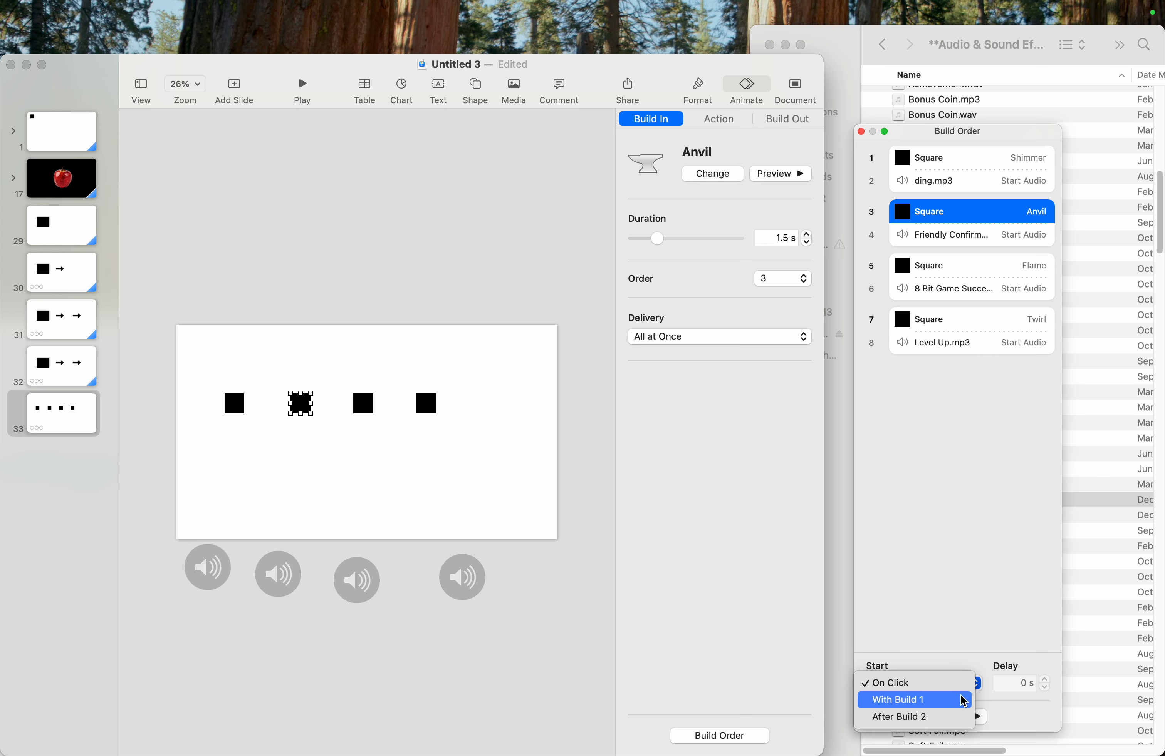
left_click(1020, 314)
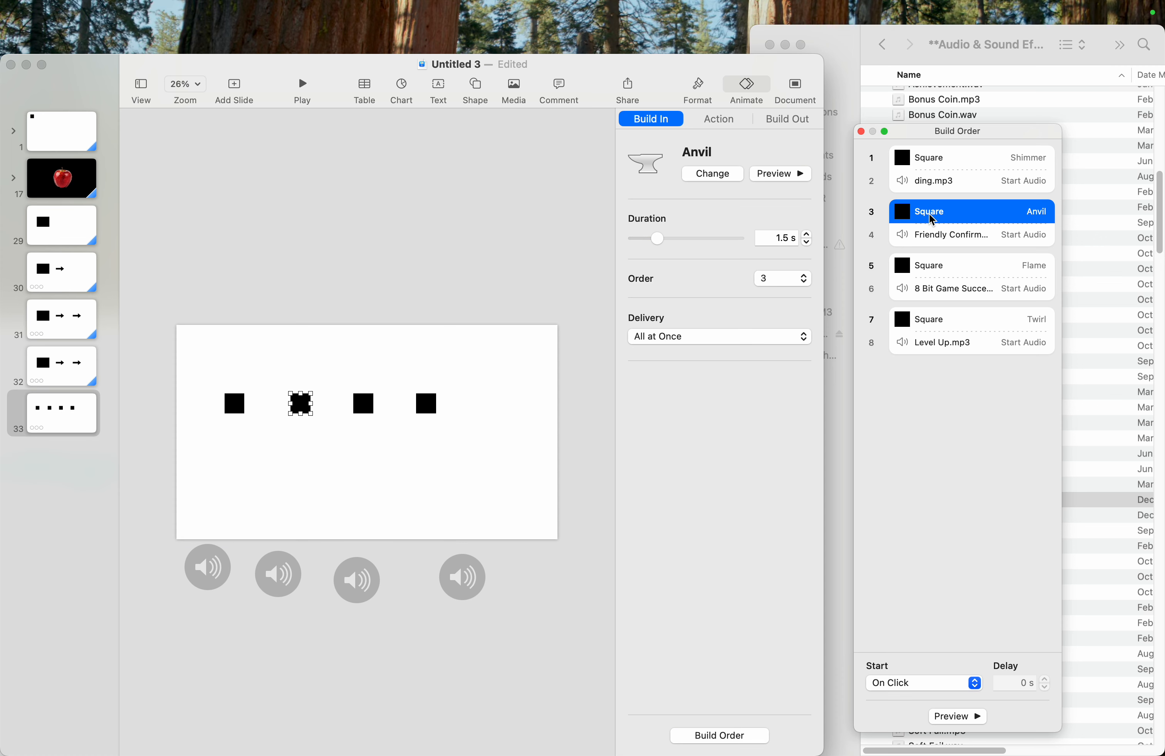
left_click(975, 683)
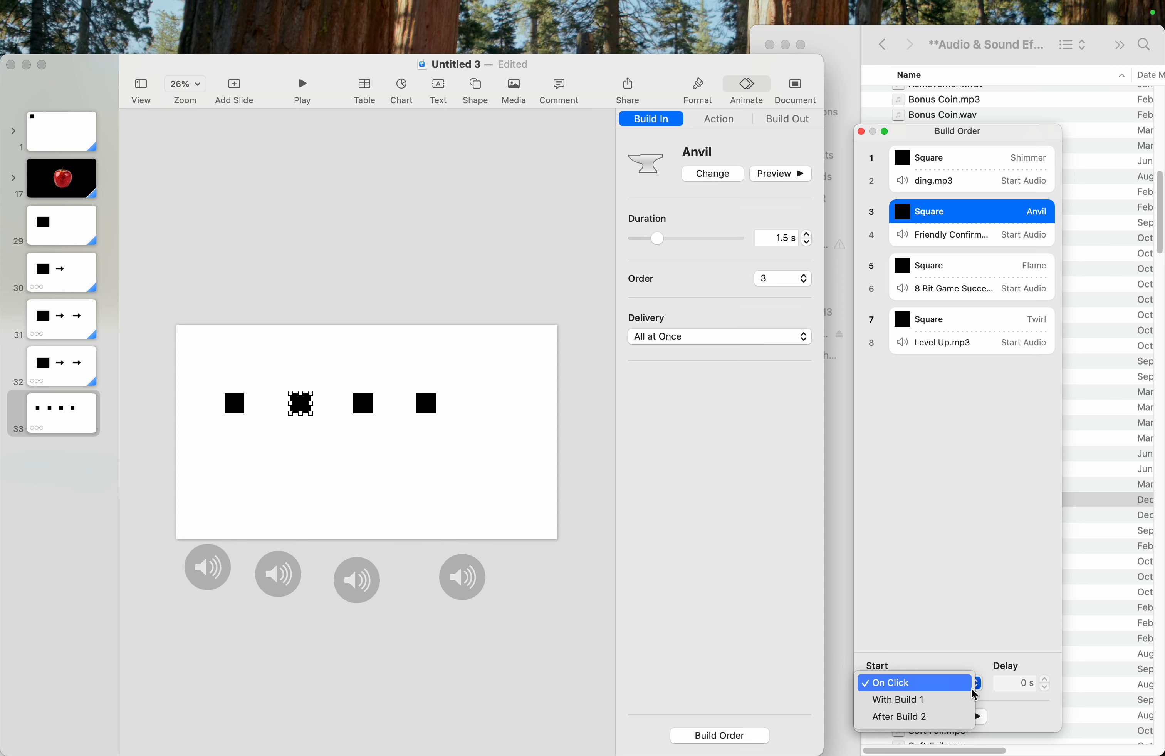
left_click(956, 719)
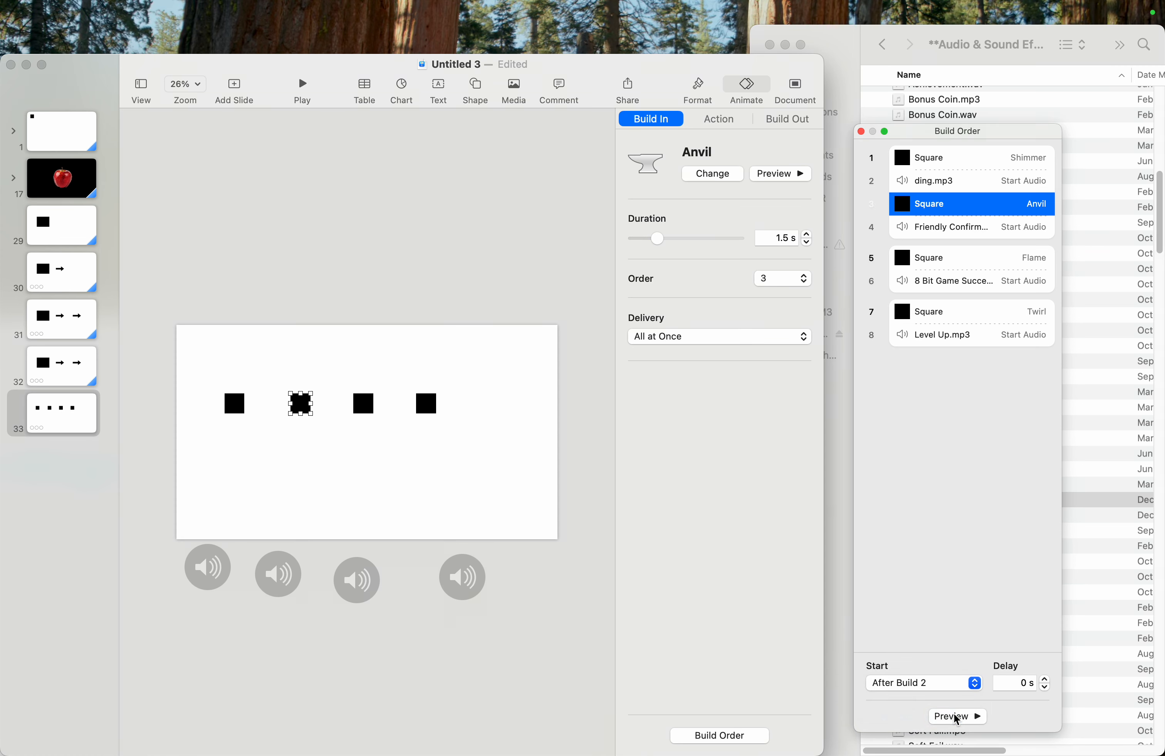
Set the third square's Flame build to start automatically After Build 4
left_click(945, 259)
left_click(977, 688)
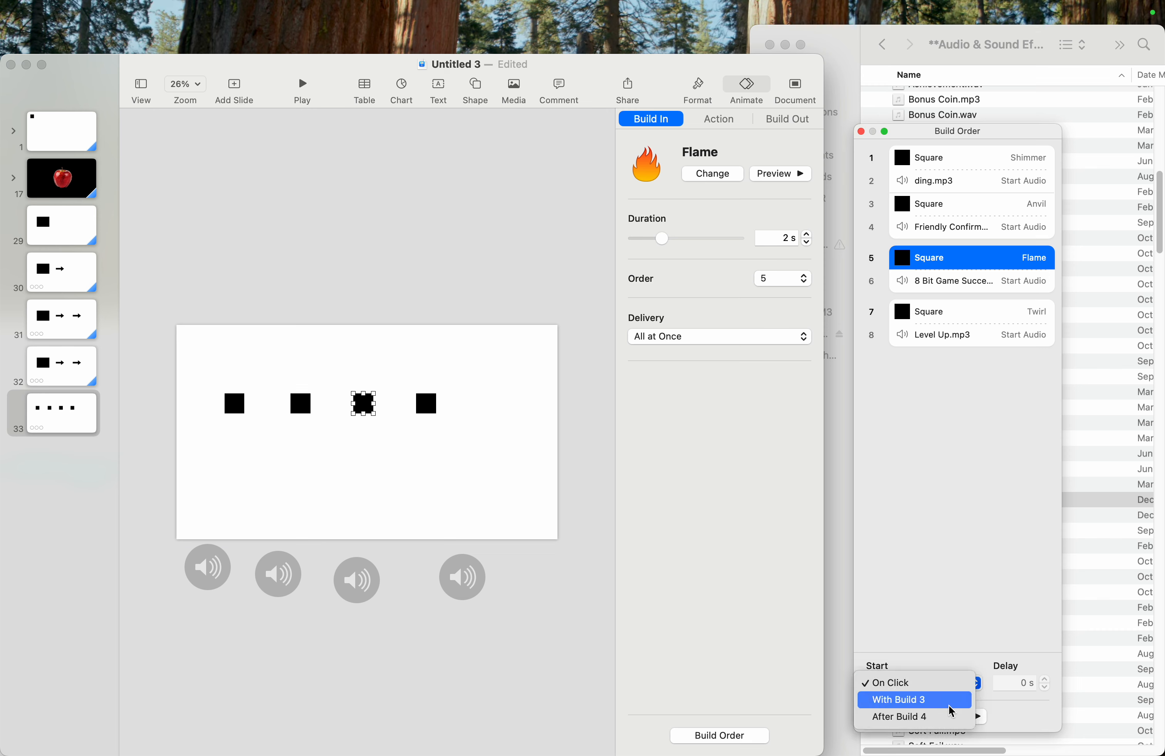
left_click(949, 707)
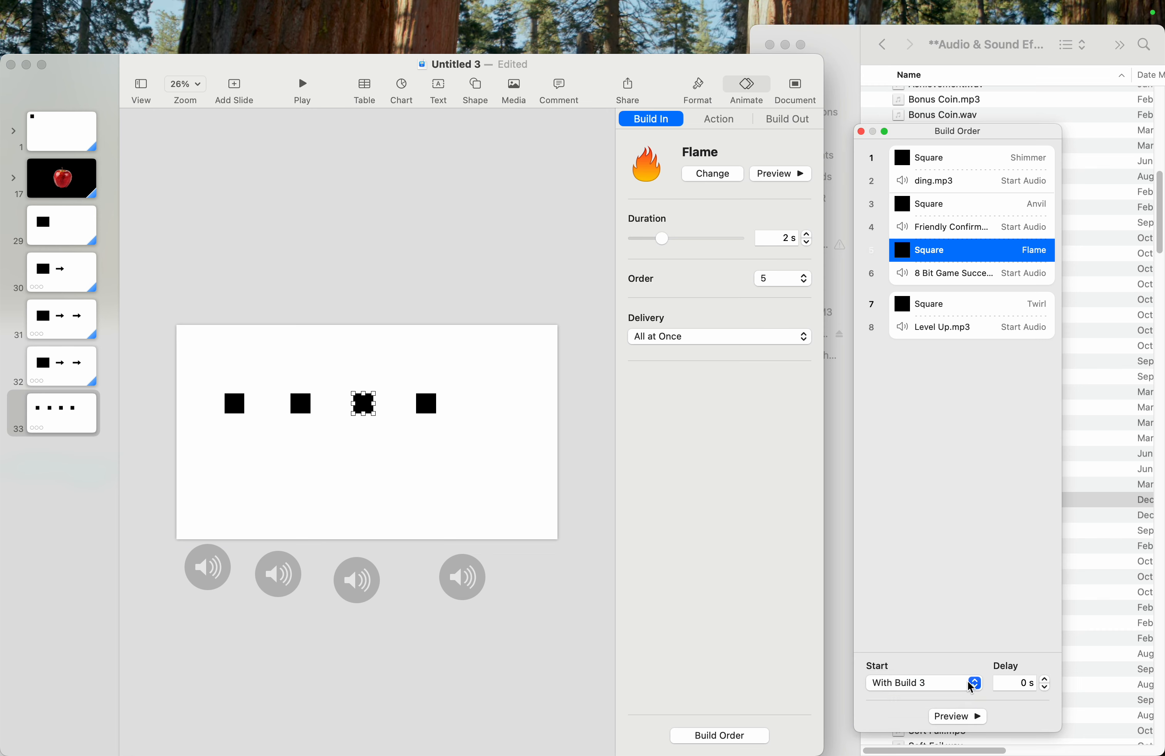
left_click(970, 688)
left_click(961, 701)
Set the fourth square's Twirl build to start With Build 5
left_click(937, 305)
left_click(976, 682)
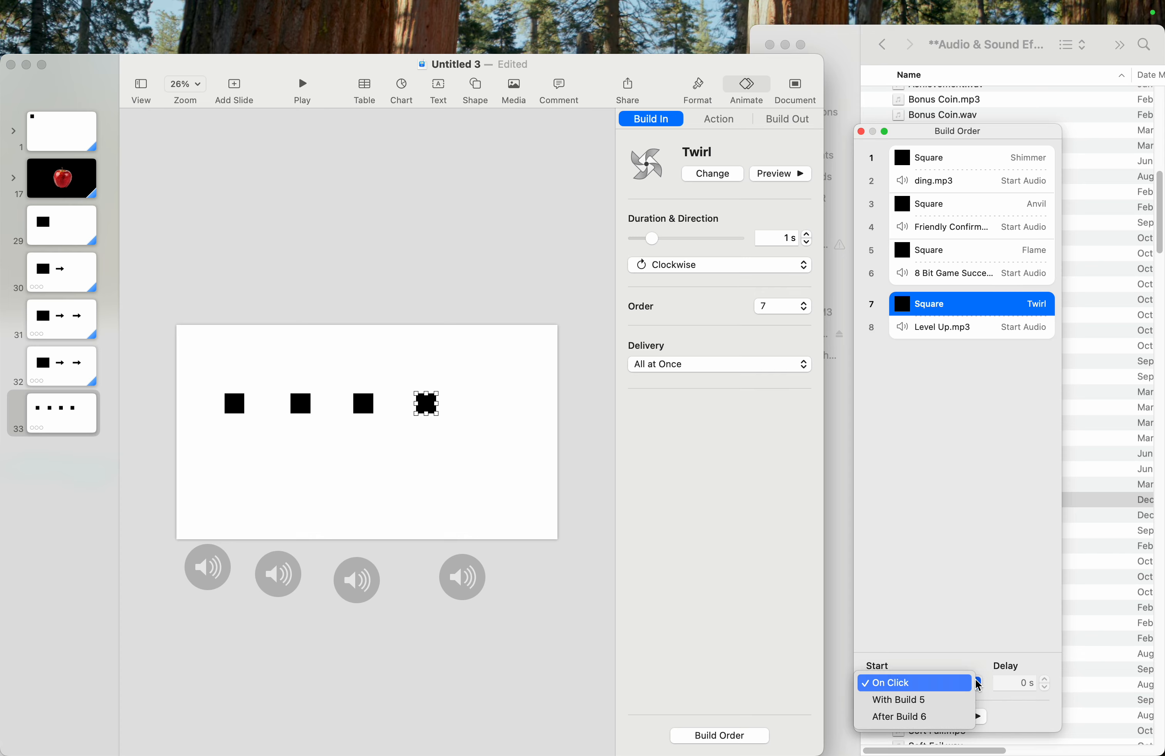
left_click(962, 701)
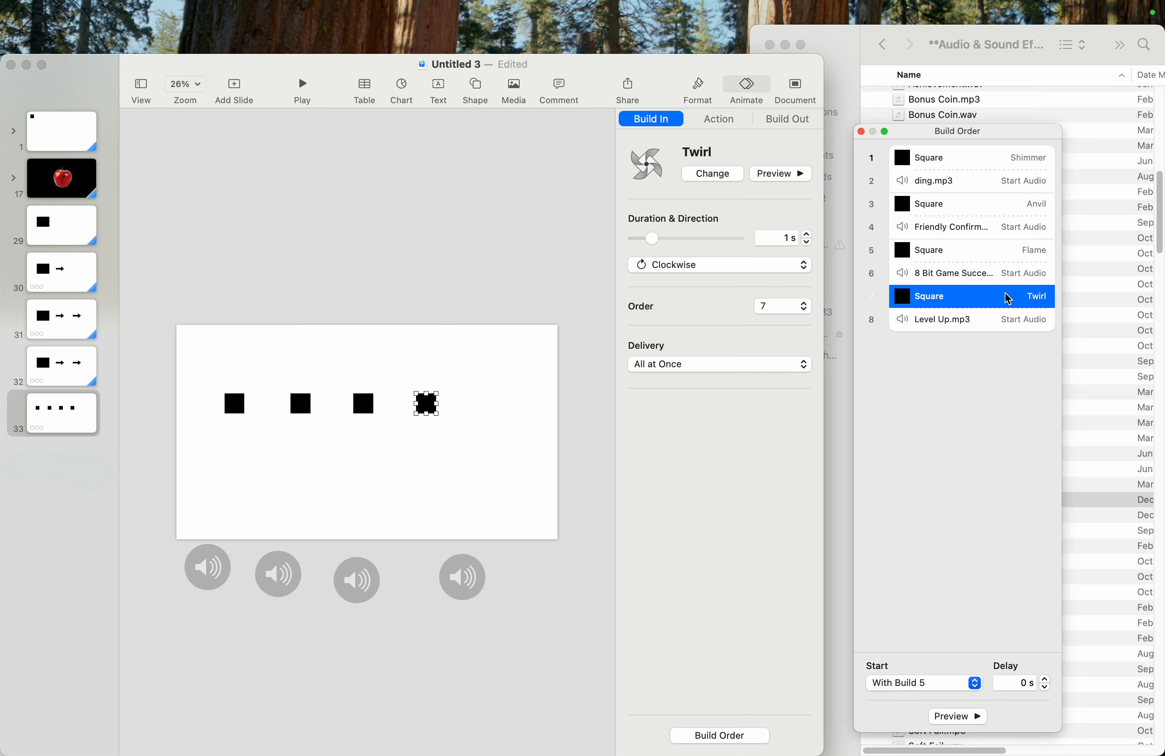
Select the Level Up.mp3 build, and play slide 33 to check the automatic sequence of squares and sounds
left_click(997, 324)
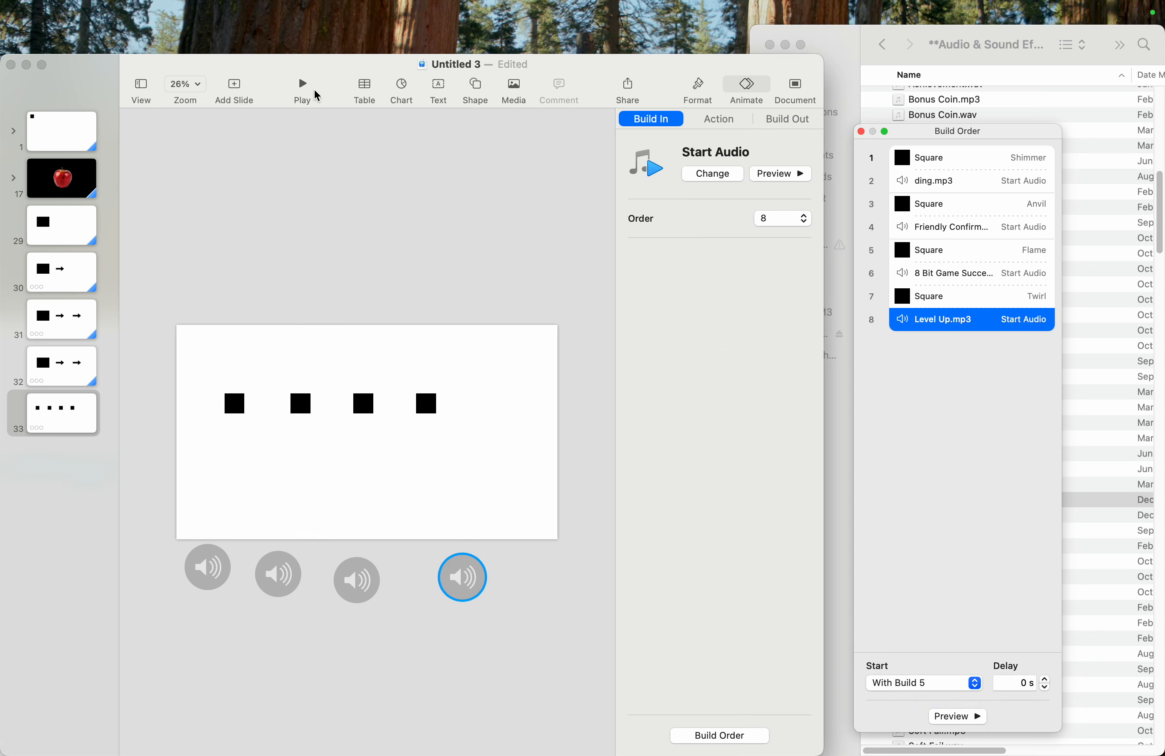
left_click(293, 223)
left_click(303, 86)
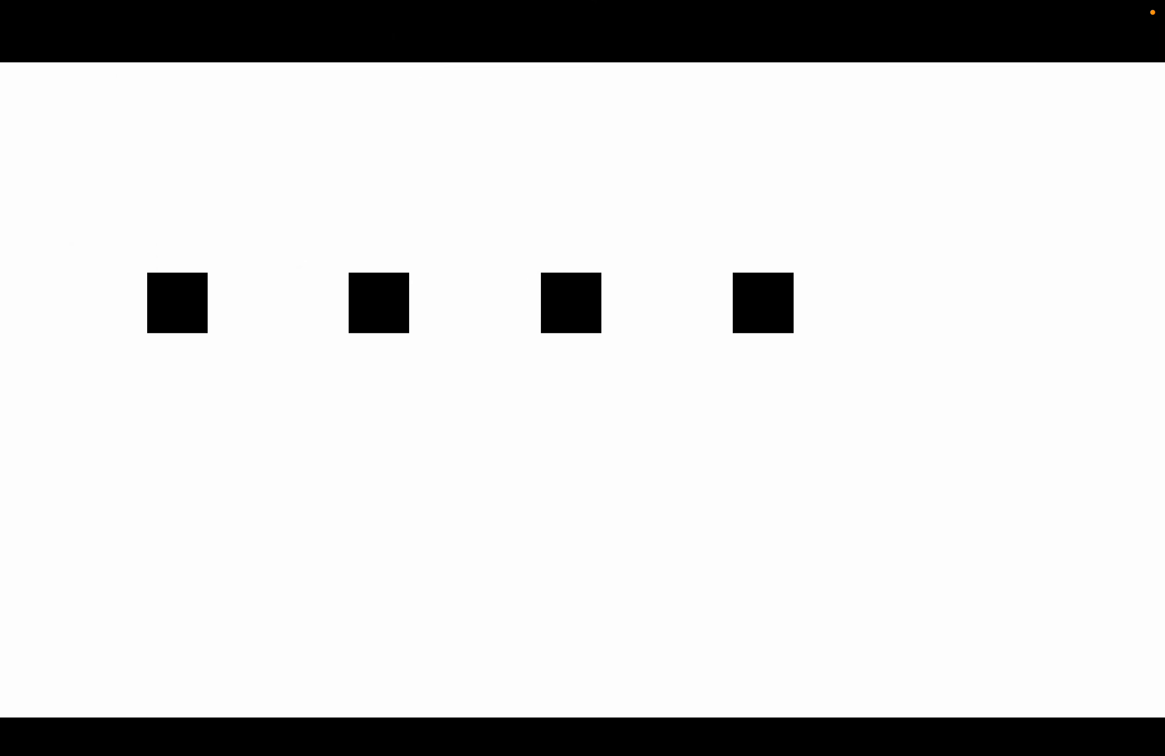
key("Escape")
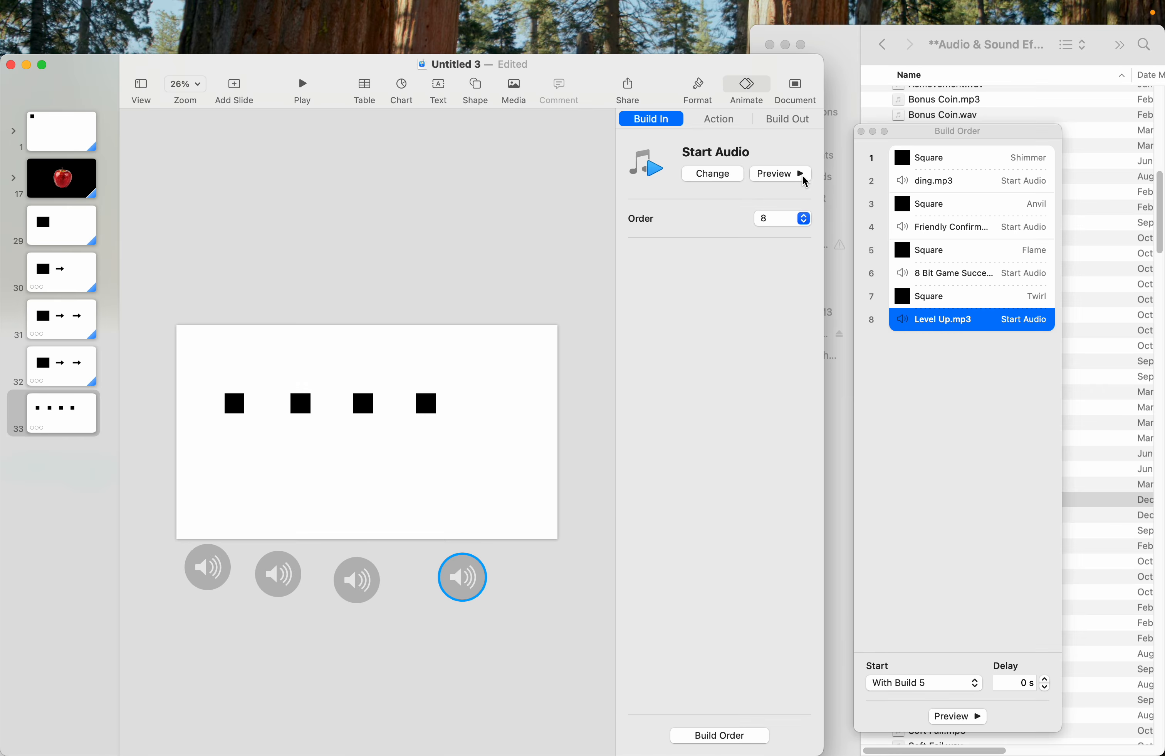
Set the delay of the second square's Anvil build to 0.60 s
left_click(952, 203)
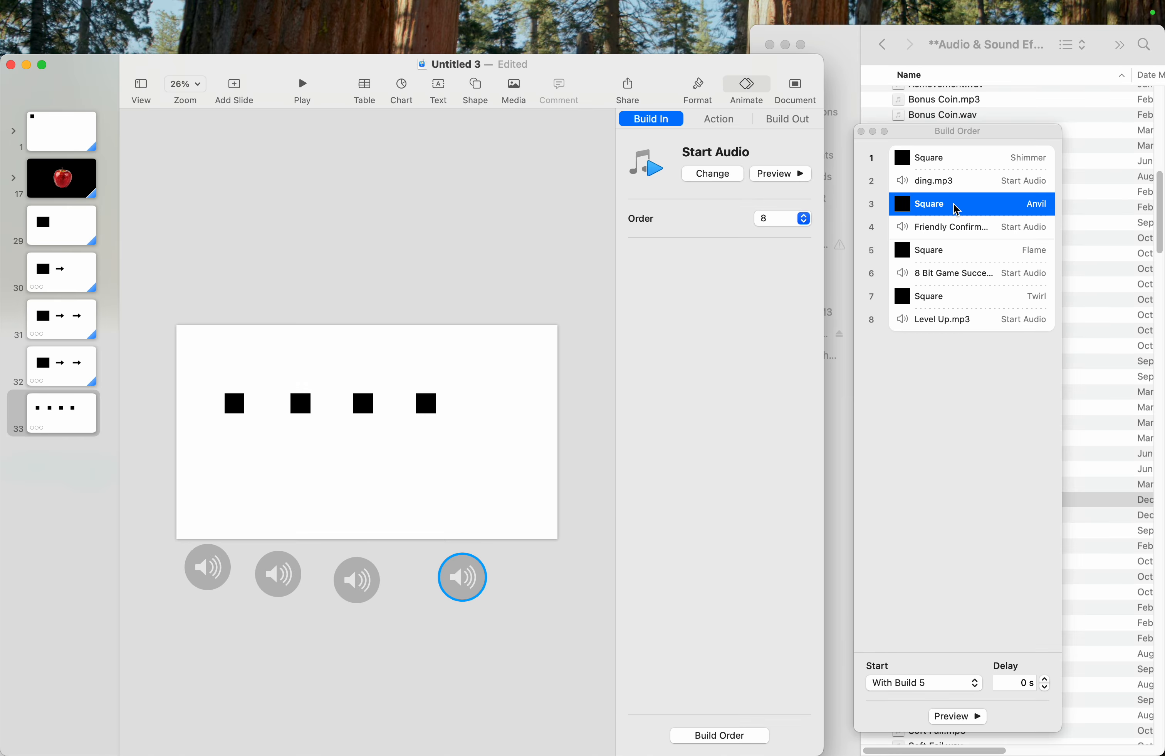
left_click(1046, 681)
left_click(1045, 681)
left_click(1046, 682)
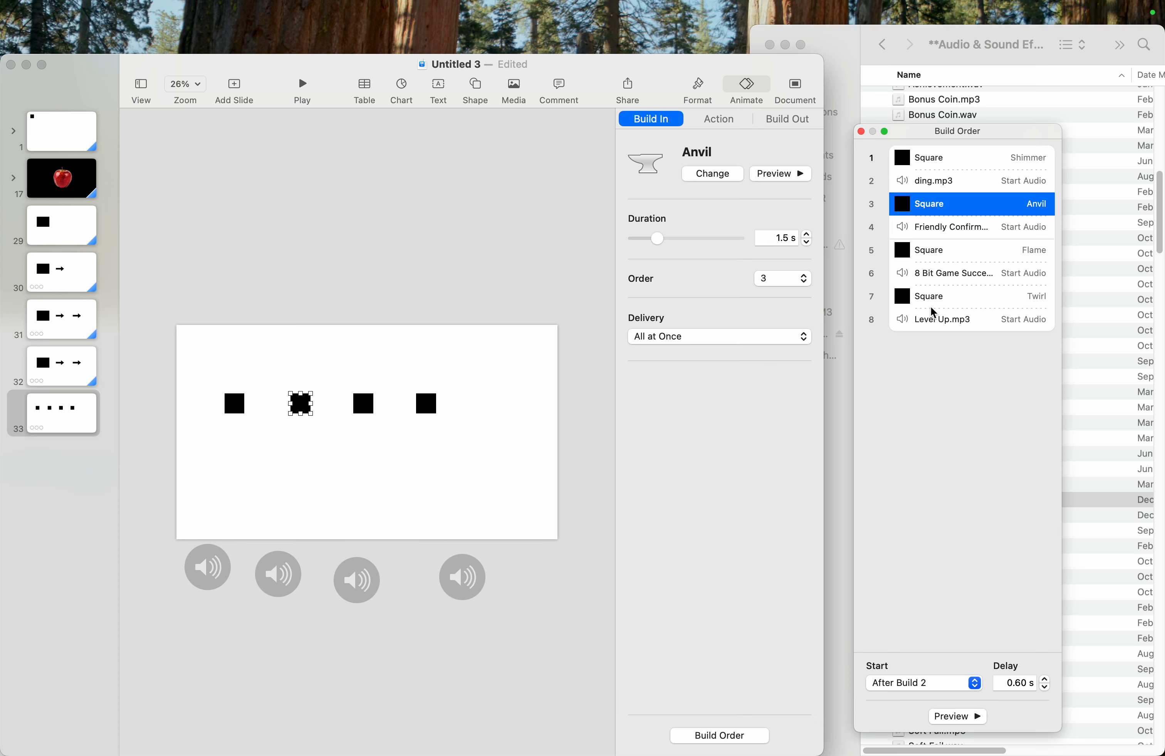
Set the delay of the third square's Flame build to 0.20 s and play slide 33 to check the timing
left_click(933, 252)
left_click(1045, 679)
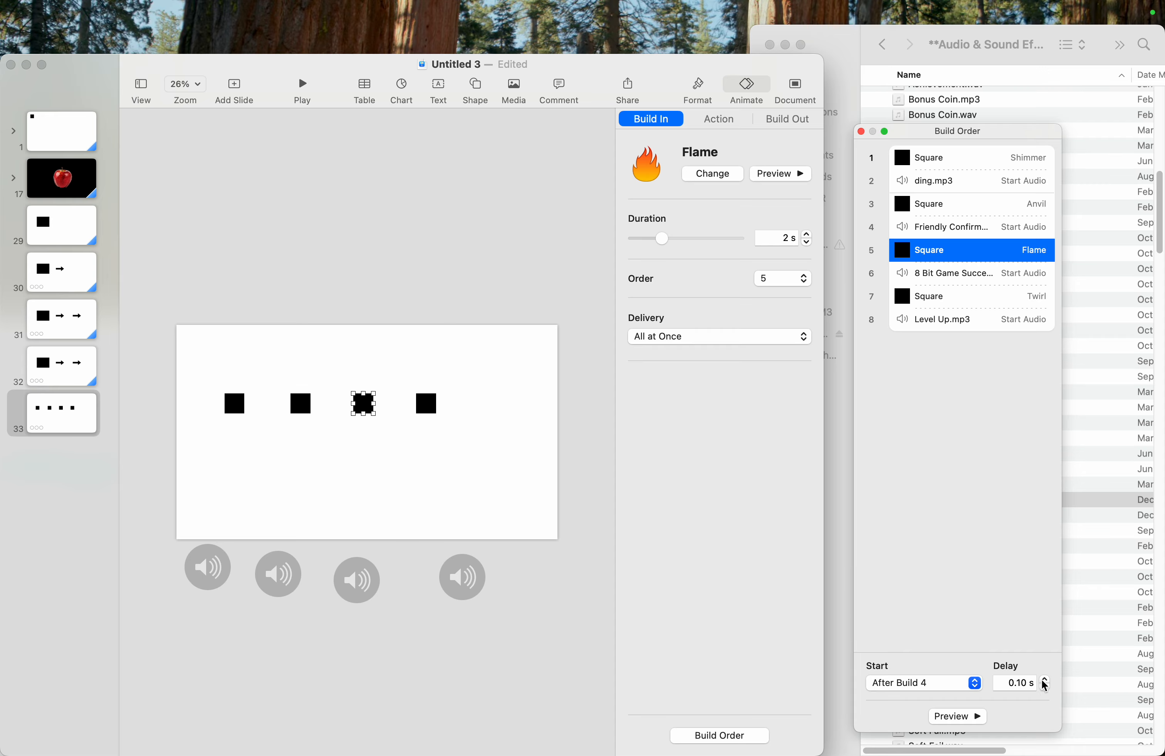
left_click(1045, 680)
left_click(301, 86)
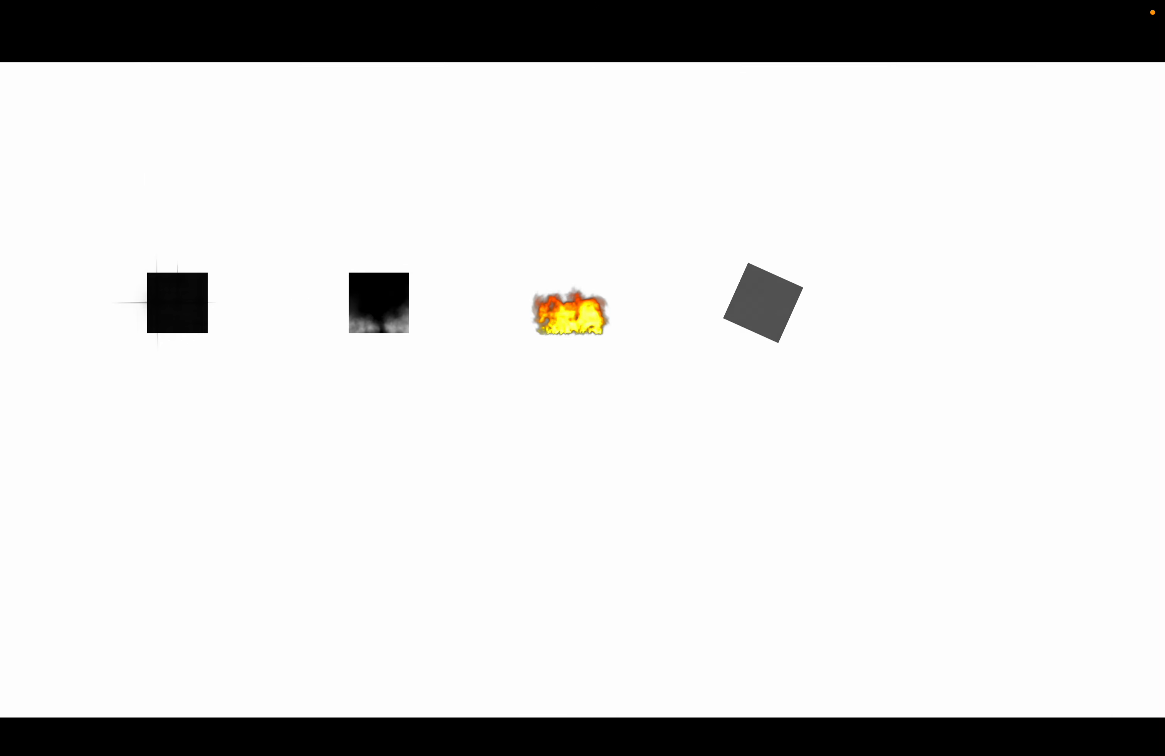
key("Escape")
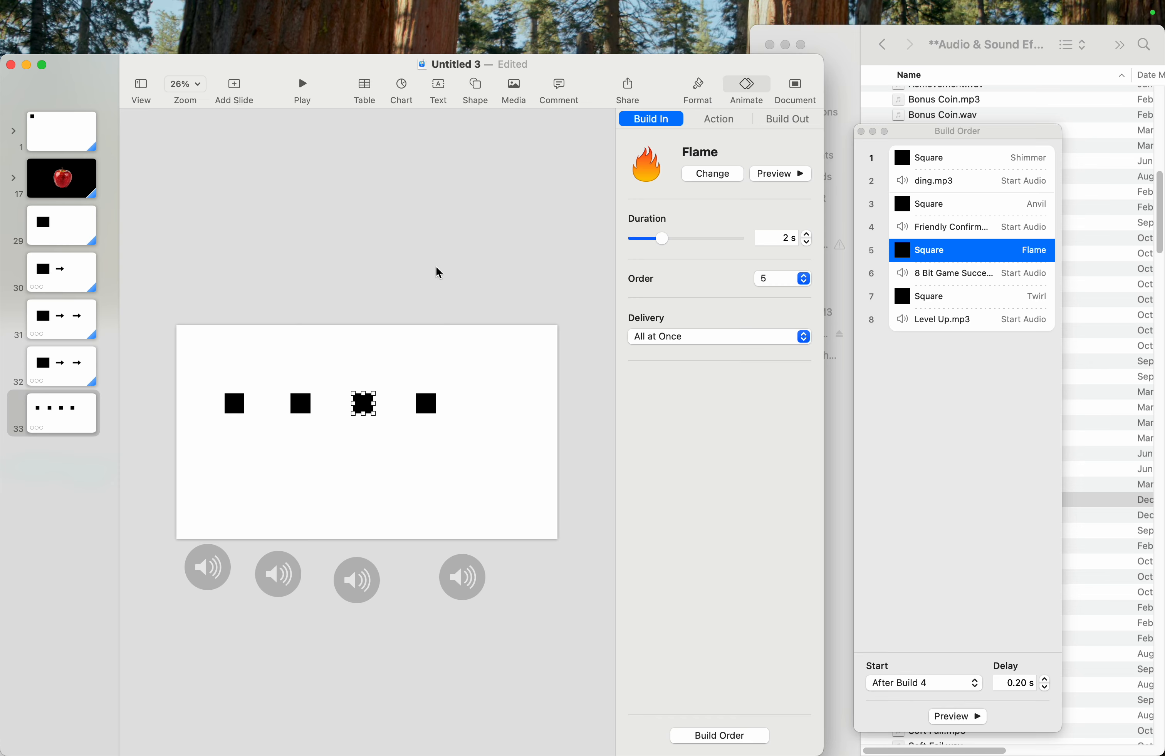
key("super+shift+5")
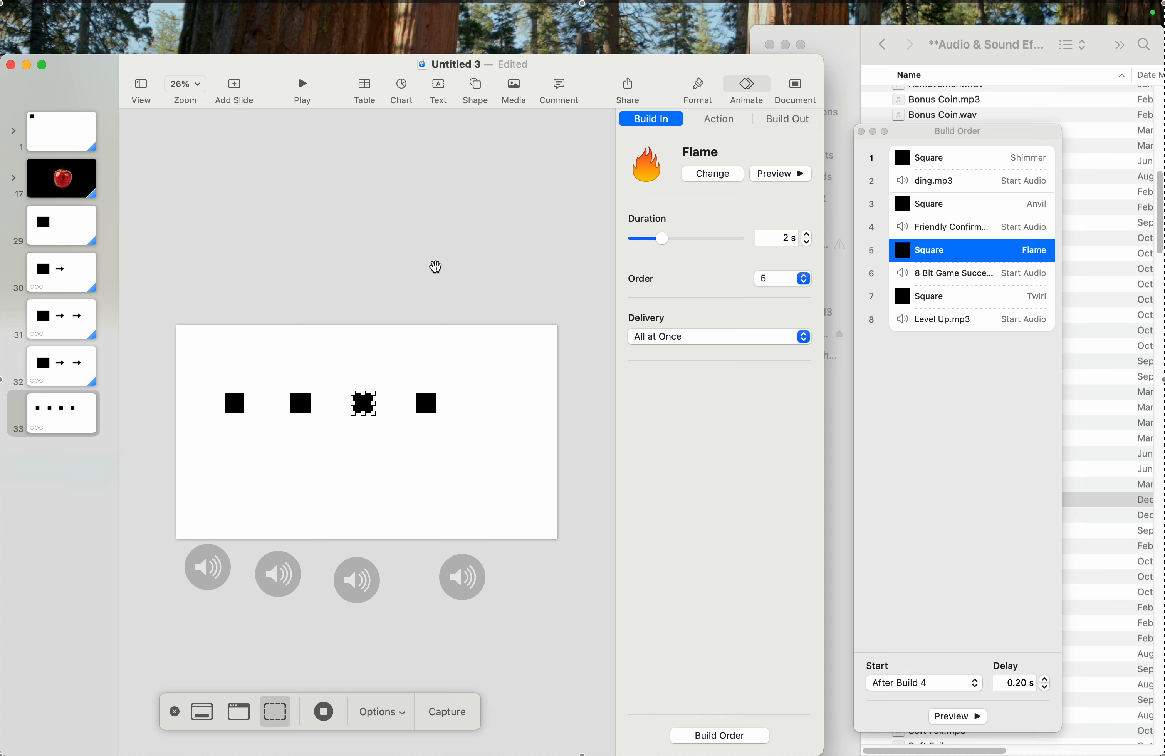